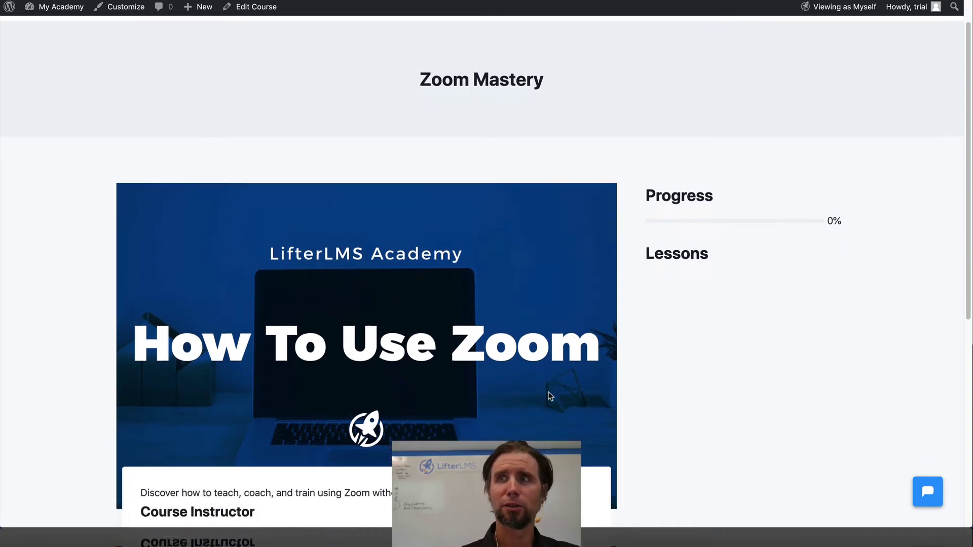
# Open the Zoom Mastery course in the WordPress editor from its front-end course page
pyautogui.scroll(2, 549, 395)
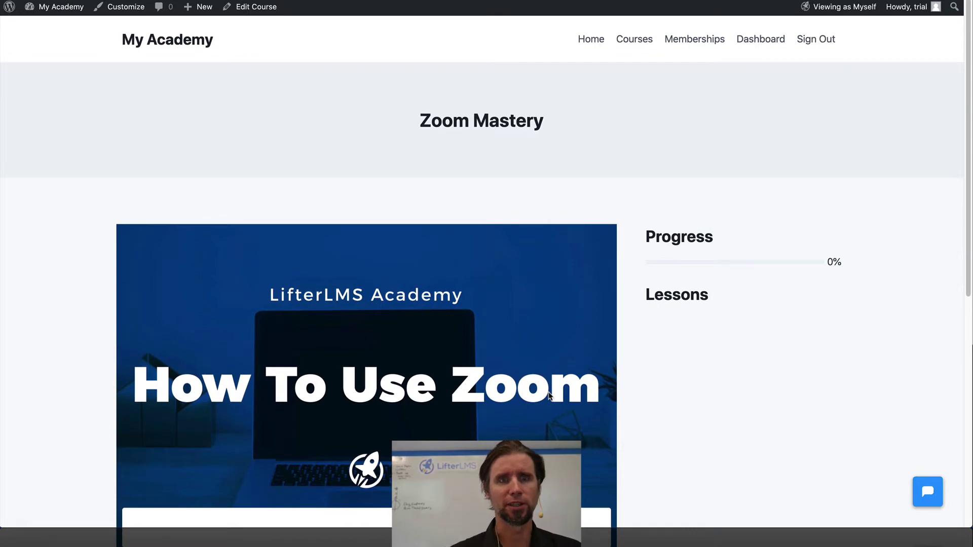
pyautogui.click(247, 11)
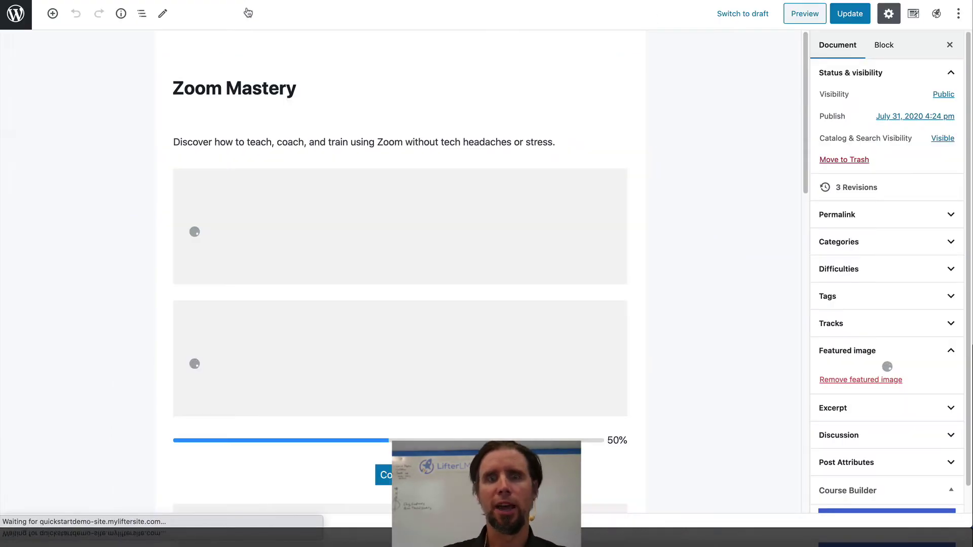
pyautogui.scroll(-3, 664, 312)
pyautogui.scroll(3, 663, 311)
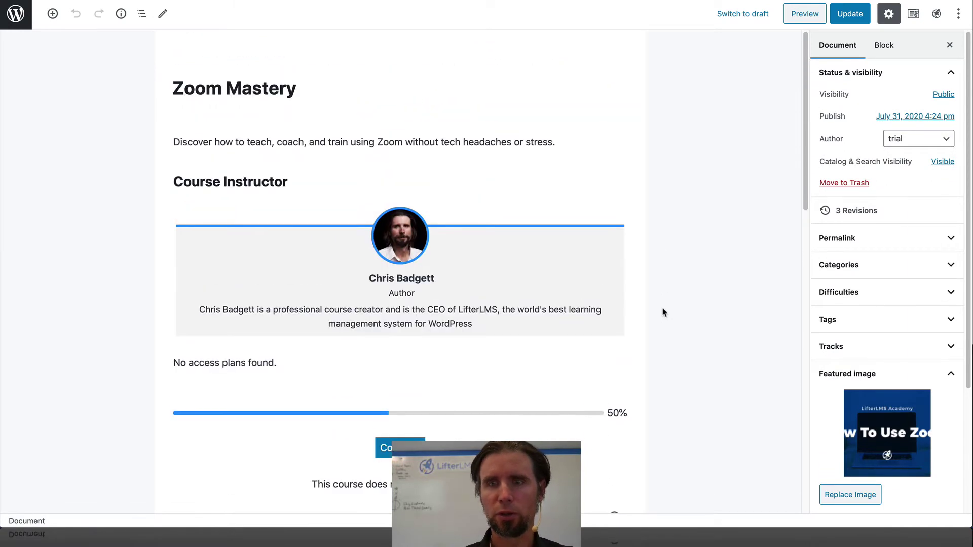
pyautogui.scroll(-2, 866, 327)
pyautogui.scroll(-2, 868, 328)
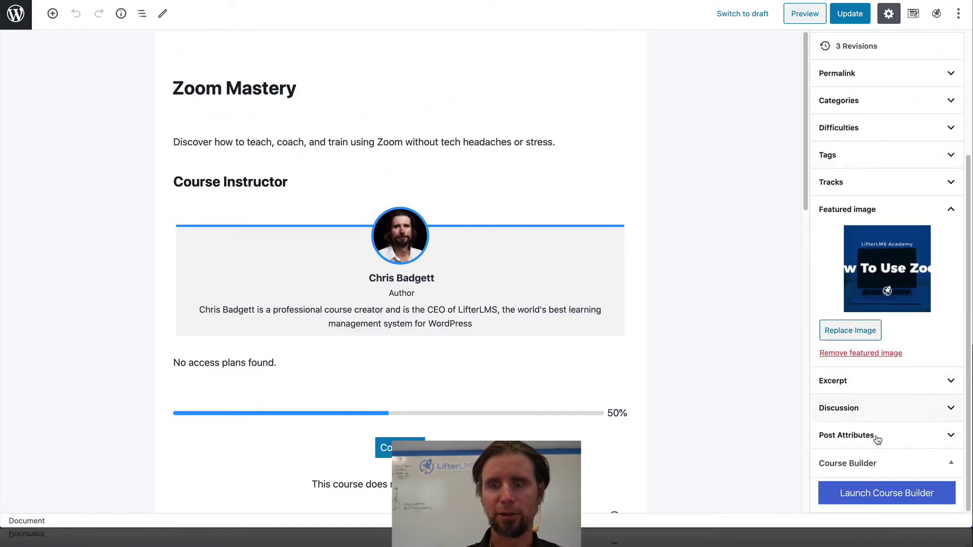
# Launch the Course Builder for Zoom Mastery and bring the 'Zoom for Online Educators' notes on screen
pyautogui.click(875, 501)
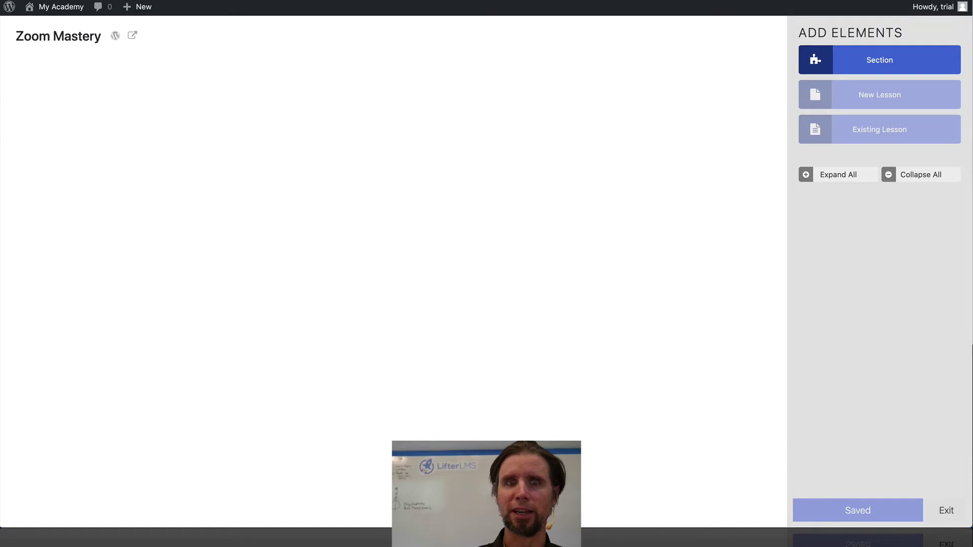
pyautogui.moveTo(972, 56); pyautogui.dragTo(492, 262)
# Select a lesson title in the outline notes, then move the notes window off the right edge
pyautogui.scroll(-3, 491, 328)
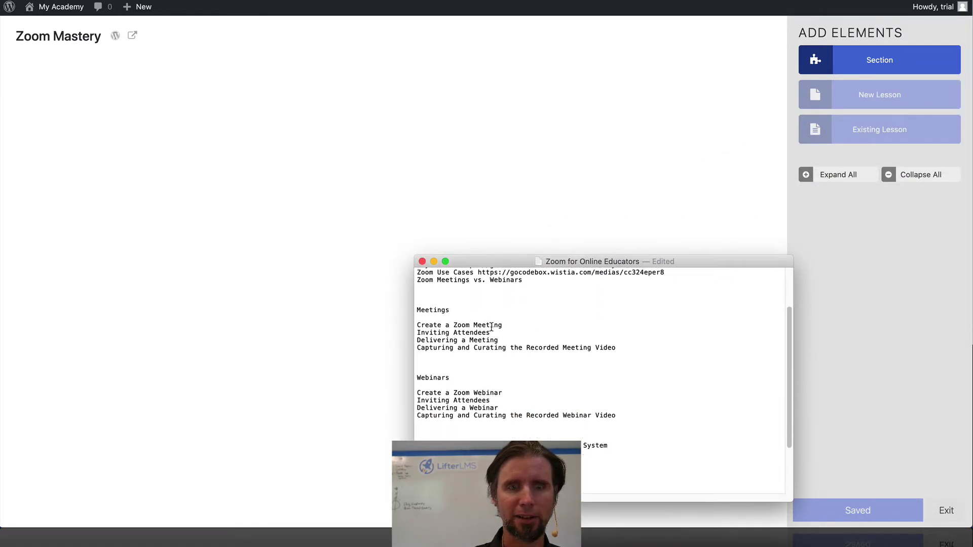
pyautogui.scroll(3, 470, 318)
pyautogui.moveTo(451, 303)
pyautogui.mouseDown()
pyautogui.moveTo(405, 306)
pyautogui.moveTo(459, 316)
pyautogui.mouseUp()
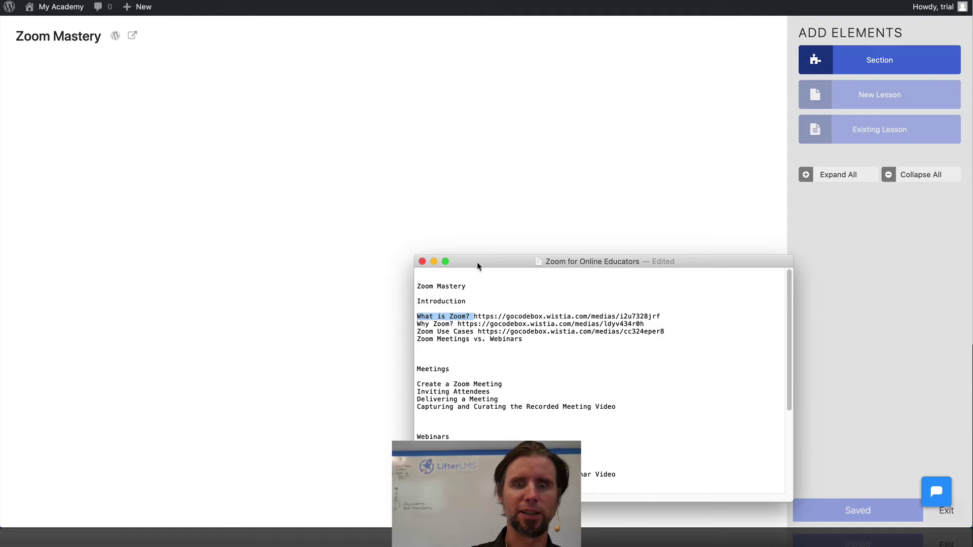
pyautogui.moveTo(477, 262); pyautogui.dragTo(533, 120)
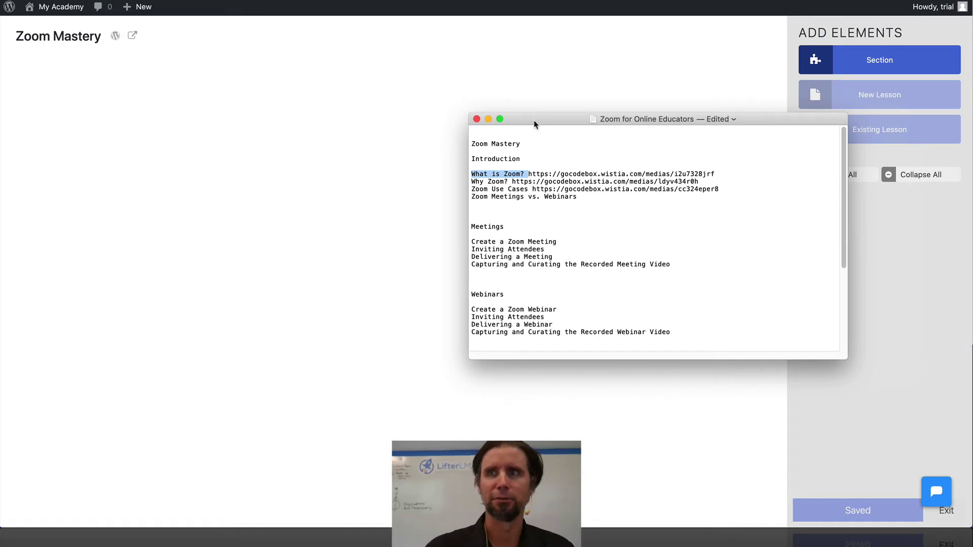
pyautogui.moveTo(534, 120); pyautogui.dragTo(972, 168)
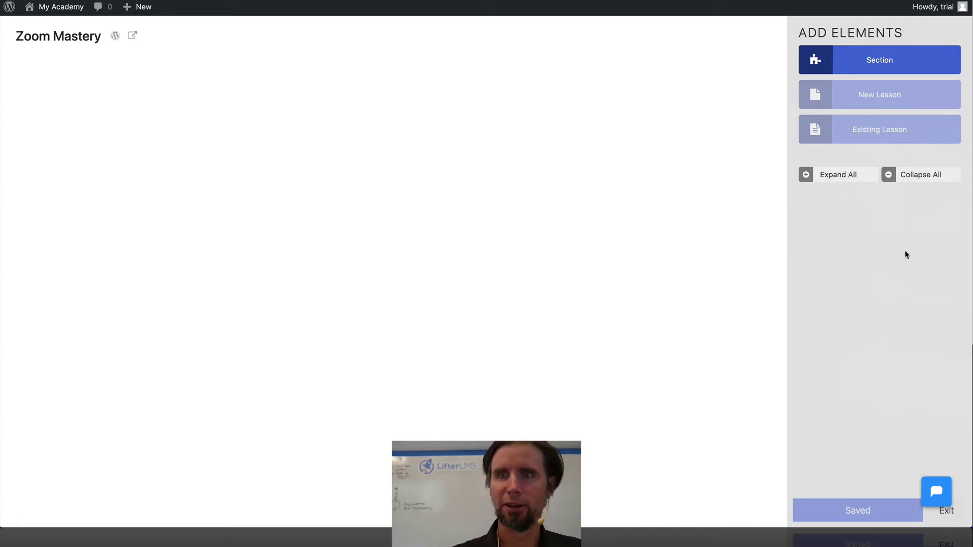
# Add a new section and title it 'Introduction'
pyautogui.click(814, 59)
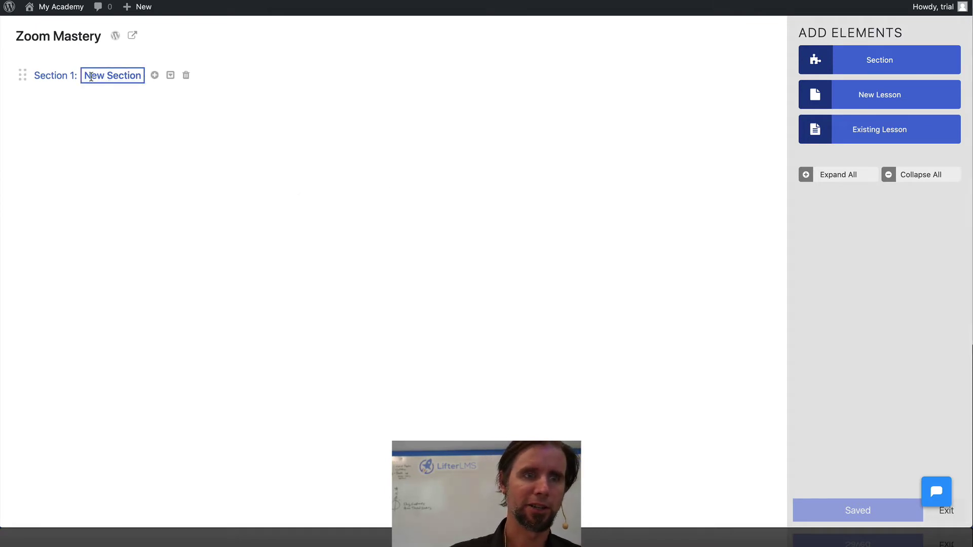
pyautogui.click(86, 76)
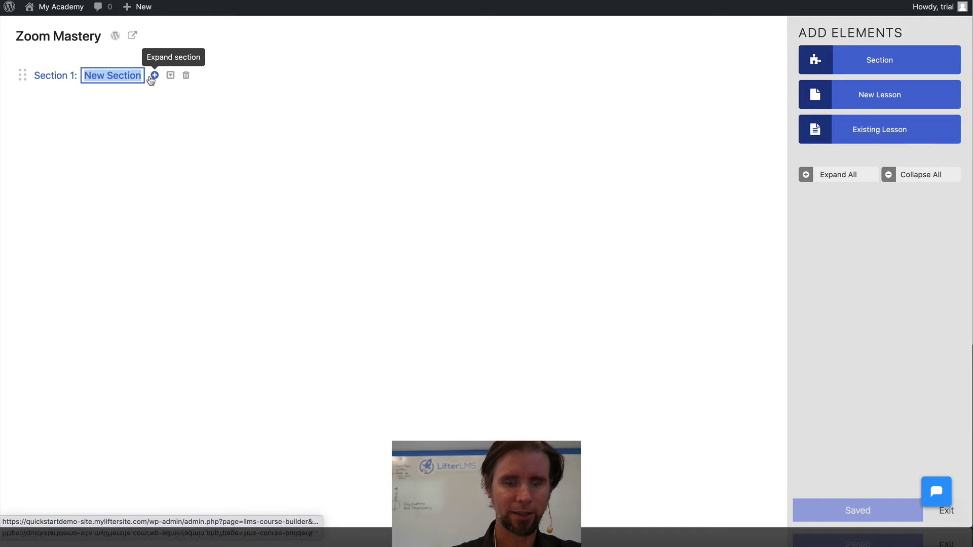
pyautogui.write('Introduction')
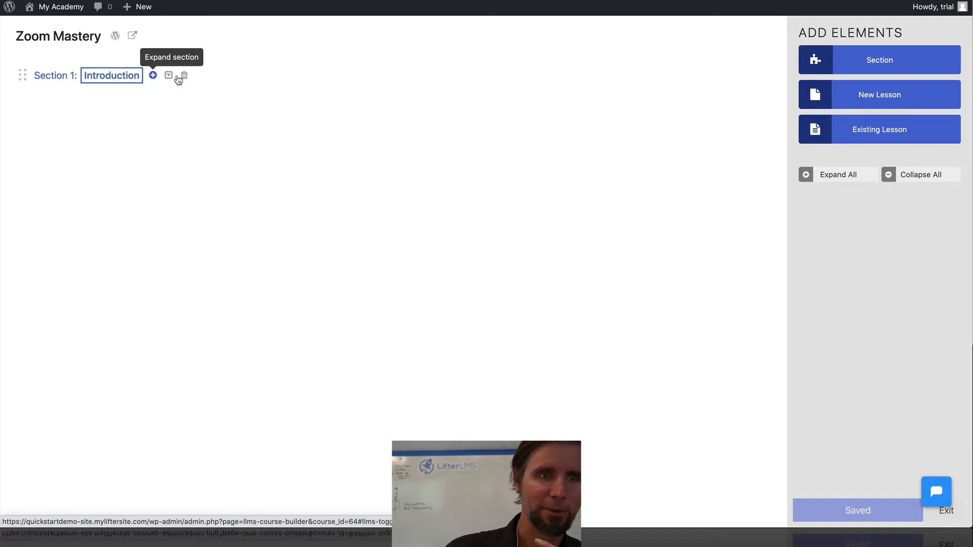
pyautogui.click(269, 90)
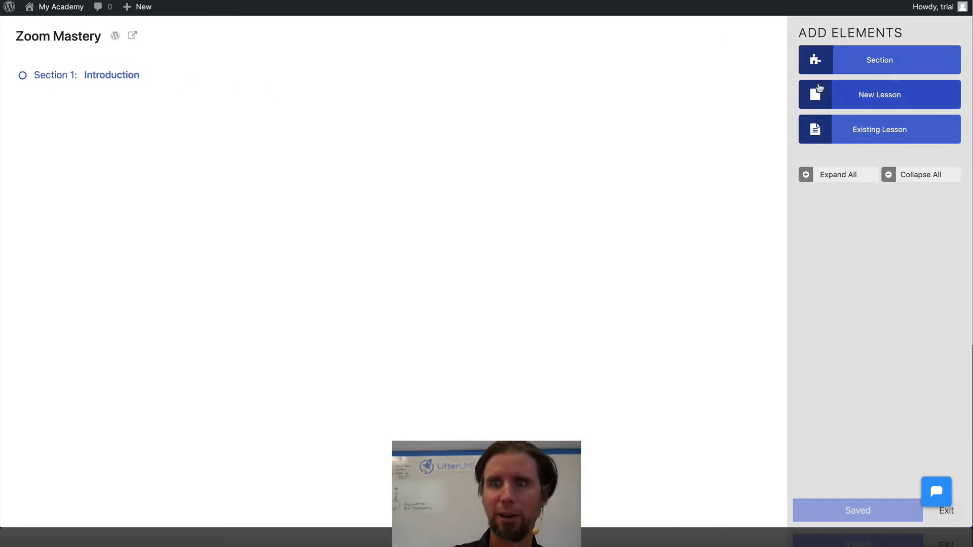
# Add four placeholder lessons to the Introduction section
pyautogui.click(813, 99)
pyautogui.click(814, 99)
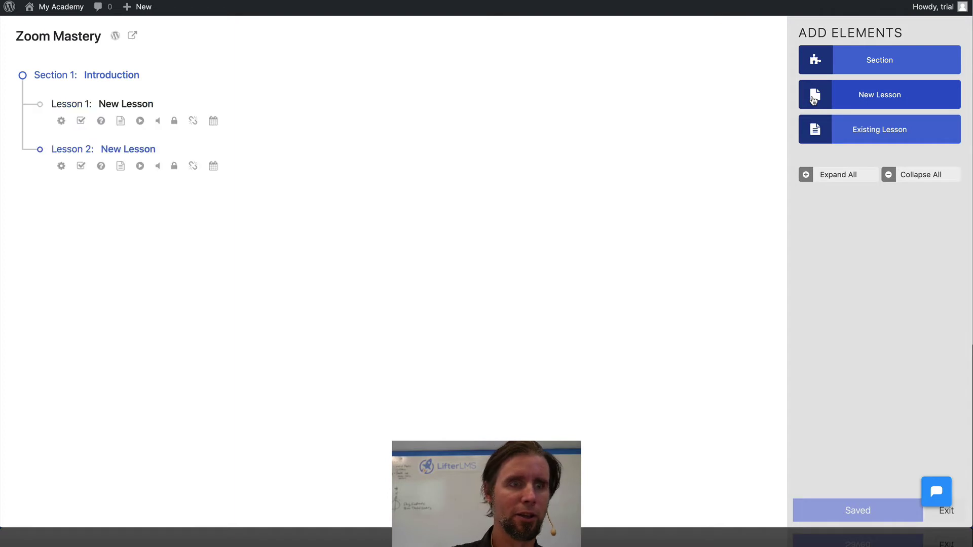
pyautogui.click(813, 100)
pyautogui.click(813, 100)
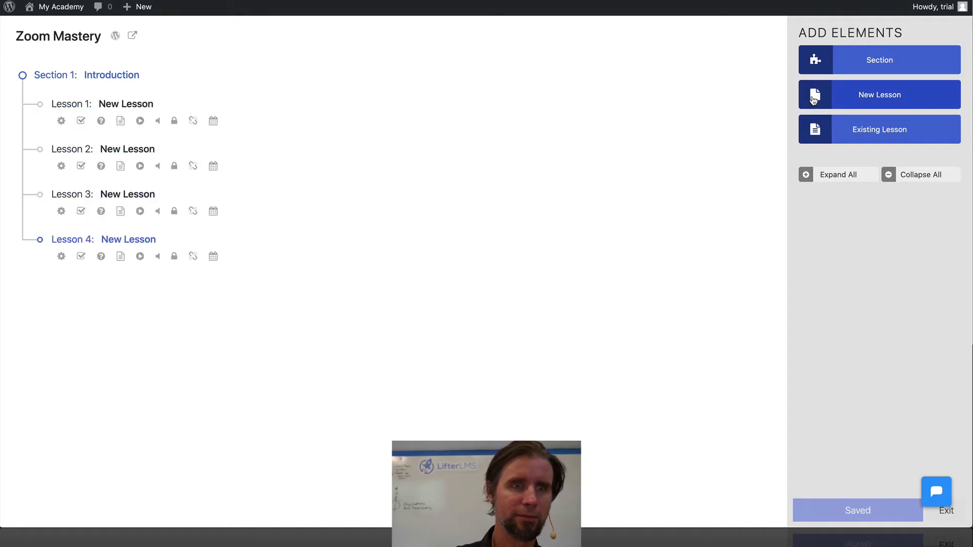
# Add a second section and rename it 'Meetings', correcting the typo
pyautogui.click(827, 64)
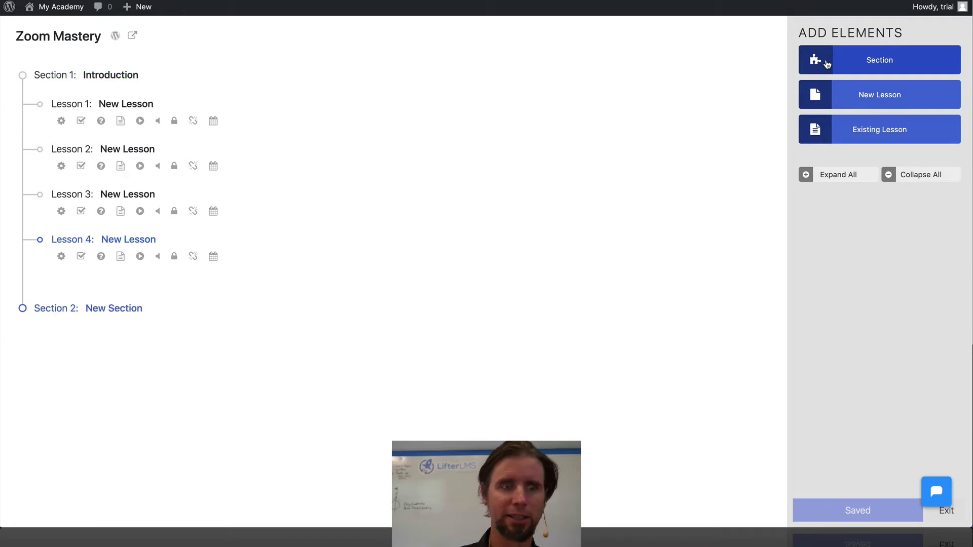
pyautogui.click(133, 309)
pyautogui.moveTo(140, 310); pyautogui.dragTo(102, 309)
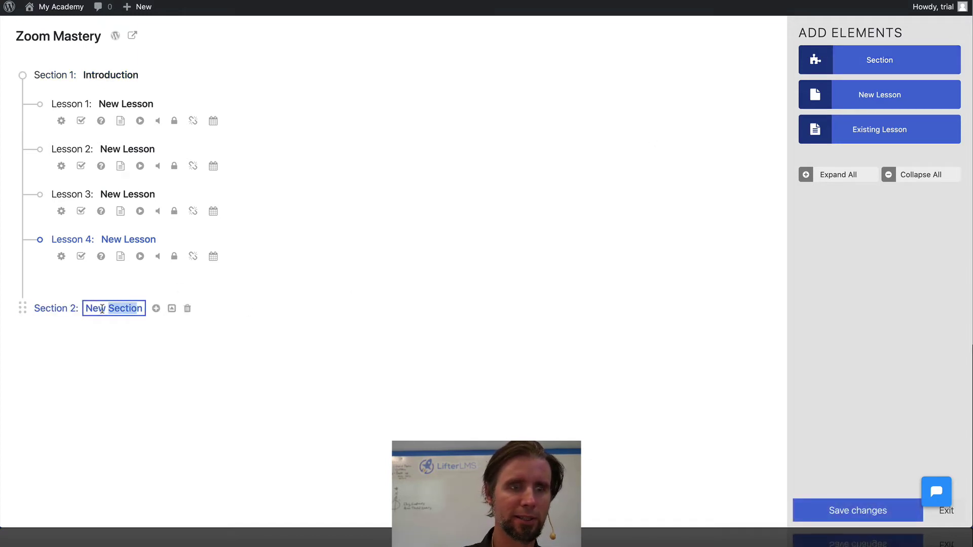
pyautogui.write('Mo')
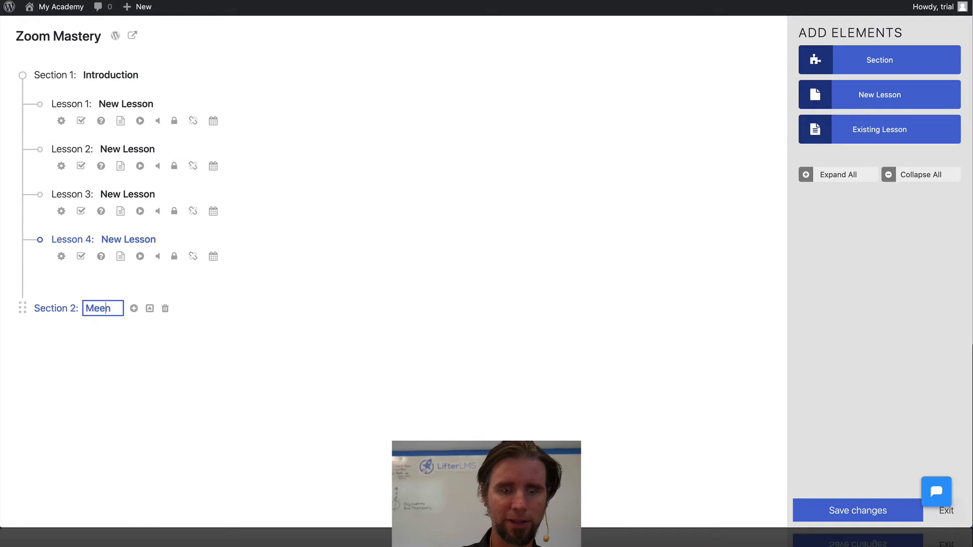
pyautogui.write('etingsn')
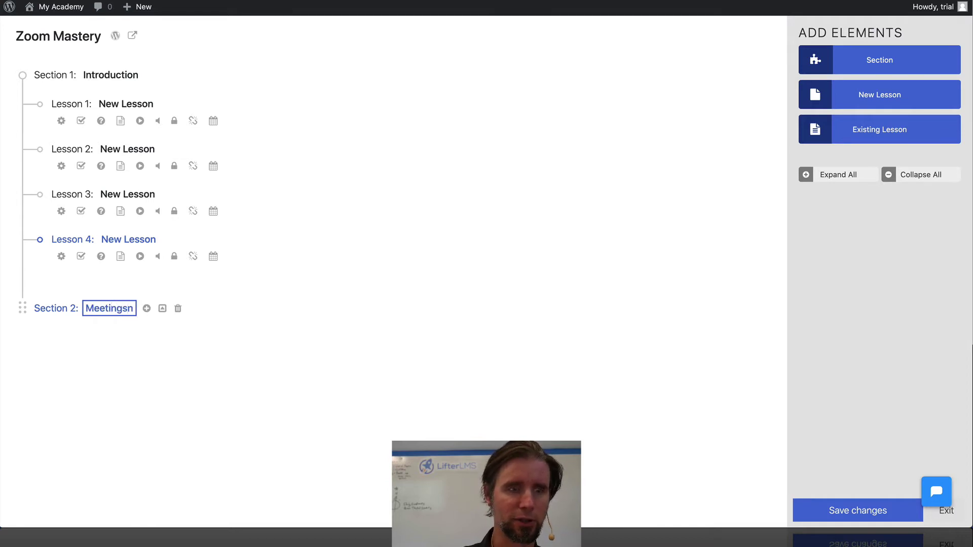
pyautogui.press('BackSpace')
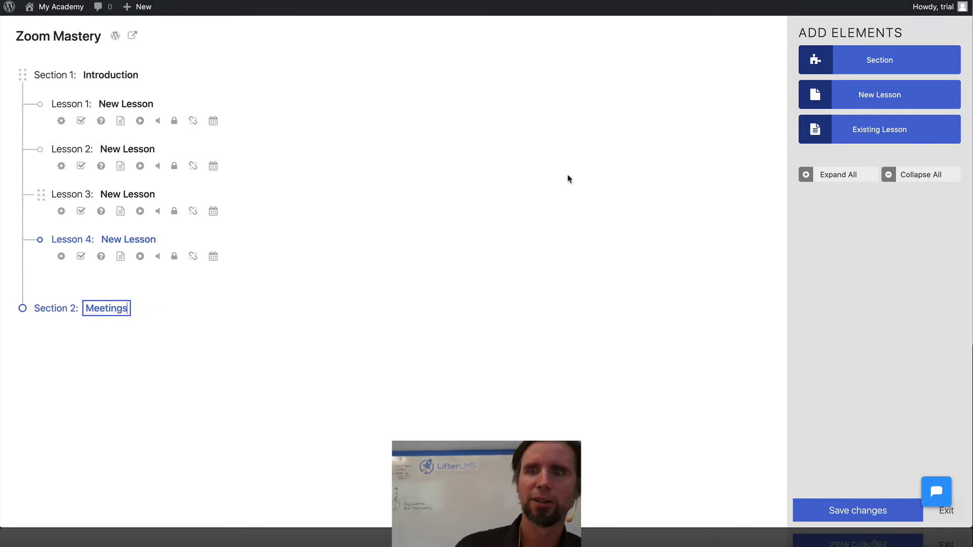
# Add four placeholder lessons under the Meetings section
pyautogui.click(842, 106)
pyautogui.click(842, 106)
pyautogui.click(842, 106)
pyautogui.click(842, 107)
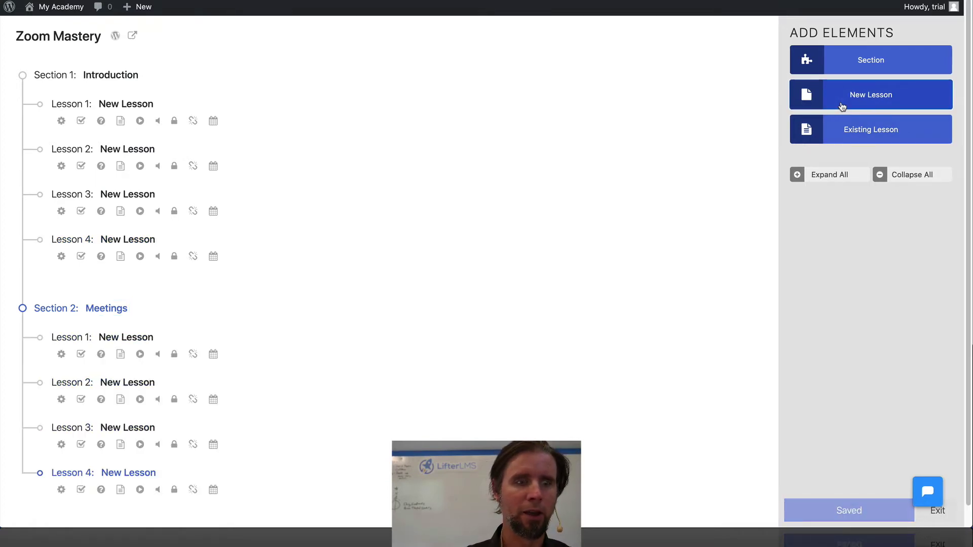
pyautogui.scroll(-1, 610, 199)
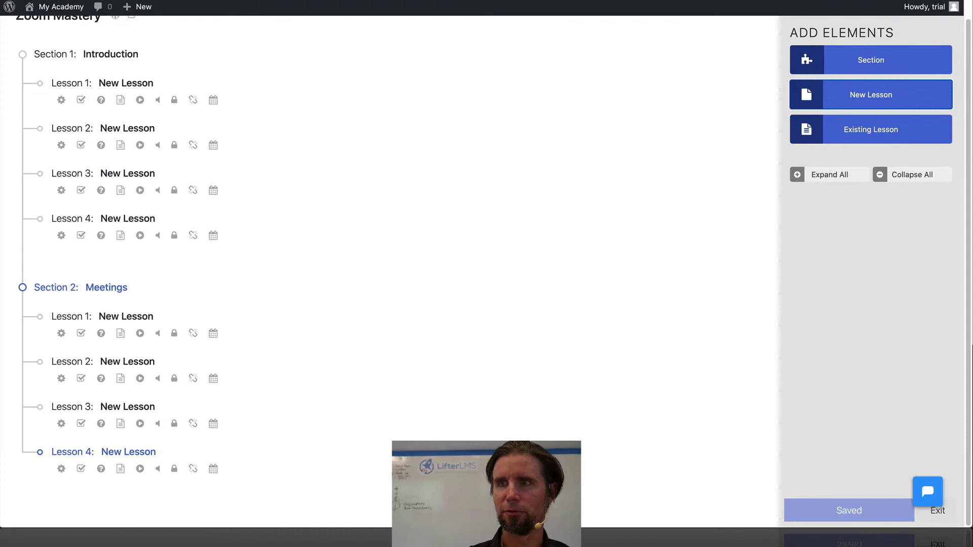
# Add a third section and rename its placeholder title to 'Webinars'
pyautogui.click(821, 59)
pyautogui.scroll(-1, 511, 182)
pyautogui.scroll(-2, 510, 183)
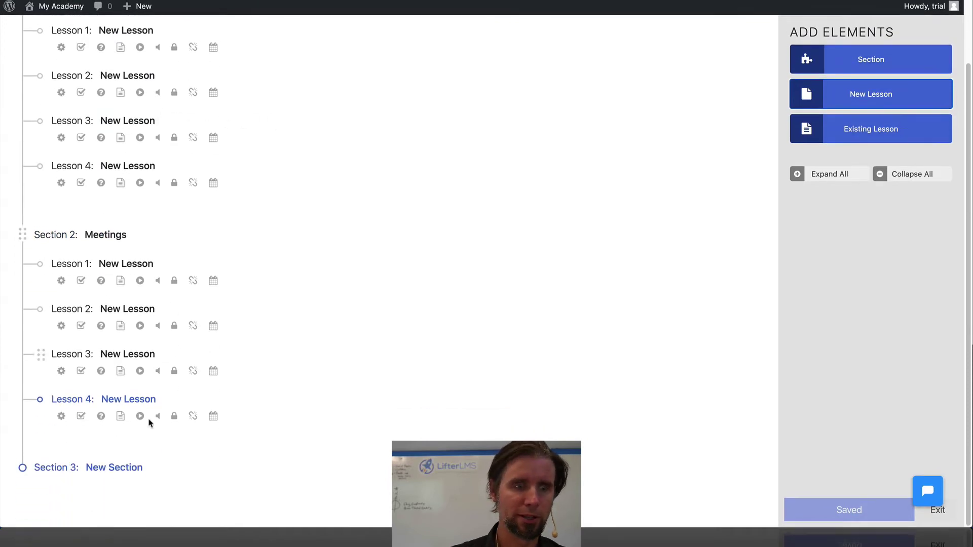
pyautogui.click(101, 463)
pyautogui.moveTo(89, 468); pyautogui.dragTo(143, 468)
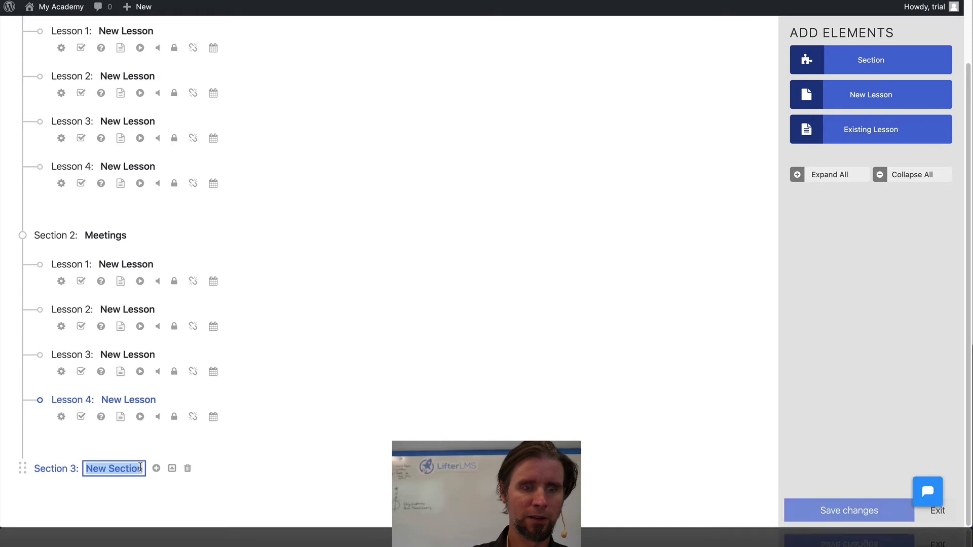
pyautogui.write('Webinars')
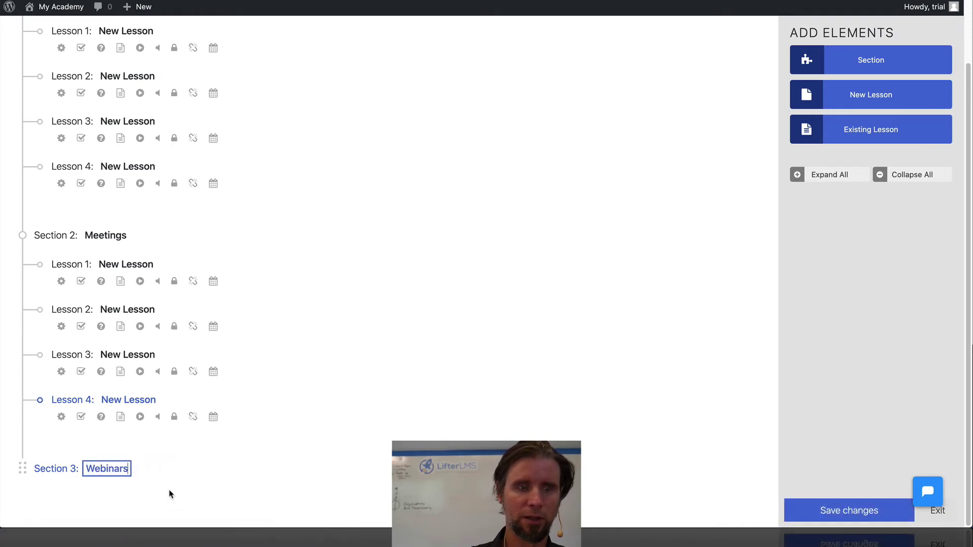
pyautogui.press('Return')
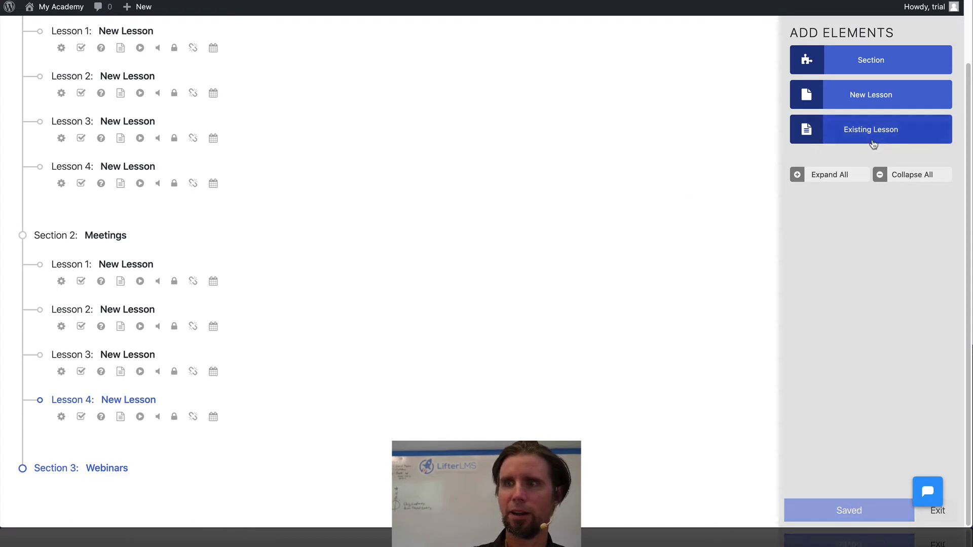
# Add four placeholder lessons under the Webinars section
pyautogui.click(849, 103)
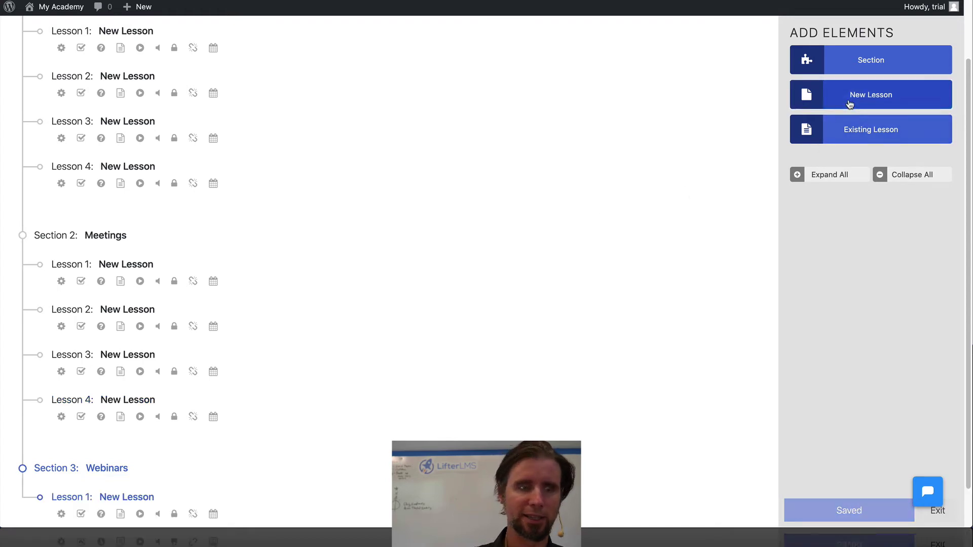
pyautogui.click(850, 101)
pyautogui.click(849, 101)
pyautogui.scroll(-2, 471, 284)
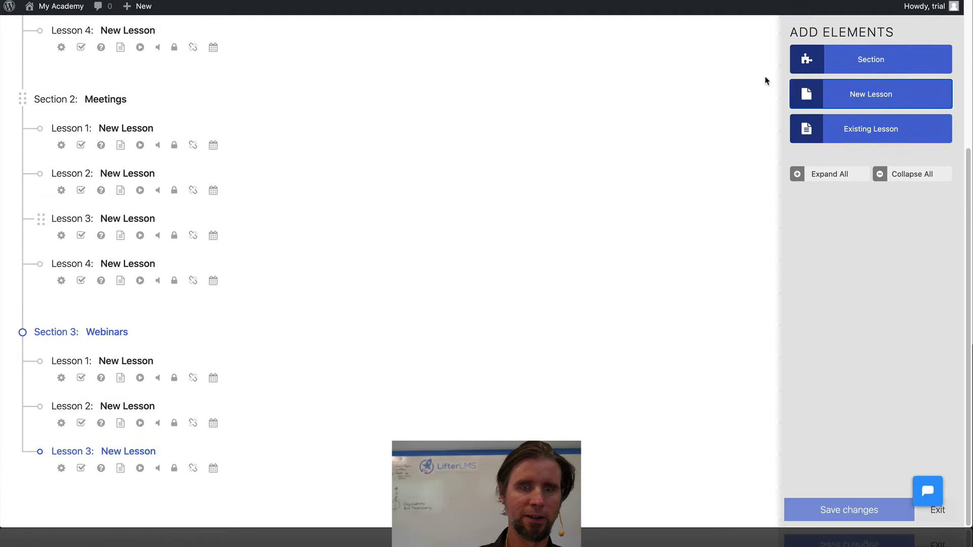
pyautogui.click(850, 95)
pyautogui.scroll(-1, 590, 217)
pyautogui.scroll(-1, 589, 218)
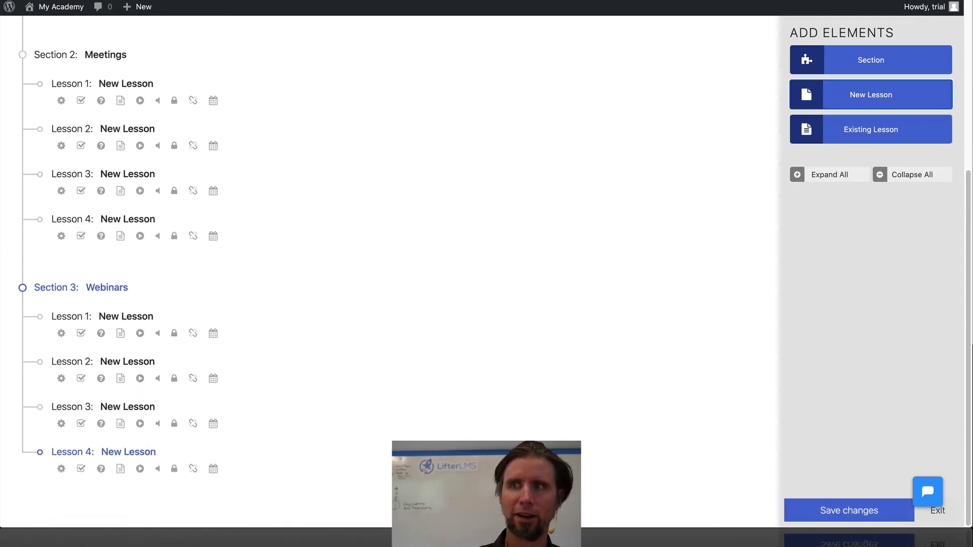
# Add a fourth section titled 'Using Zoom with Learning Management Systems'
pyautogui.click(838, 67)
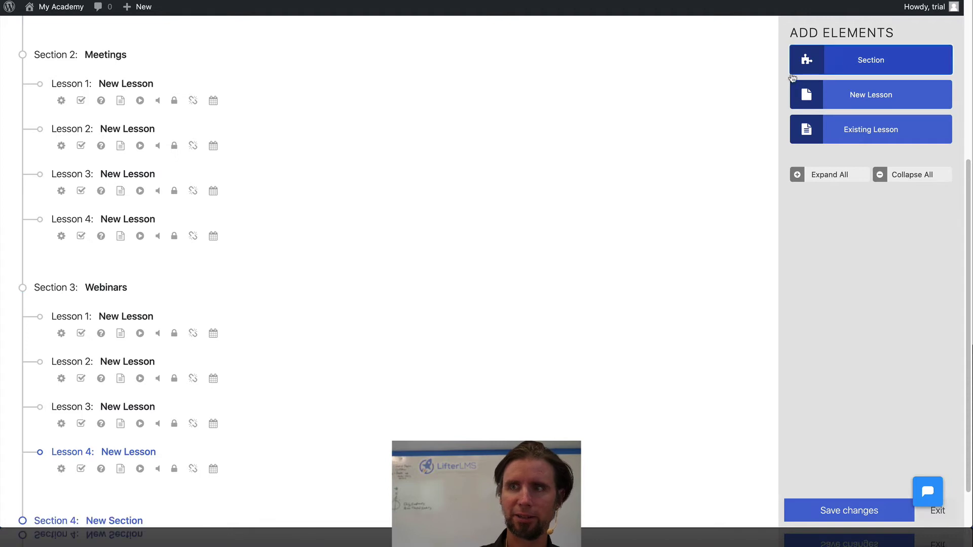
pyautogui.scroll(-1, 397, 243)
pyautogui.click(135, 467)
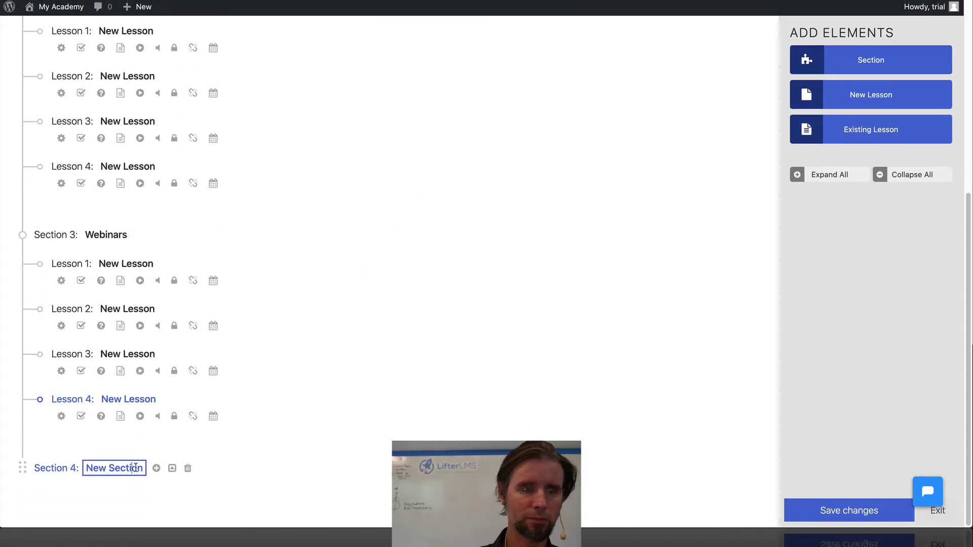
pyautogui.moveTo(142, 468); pyautogui.dragTo(83, 468)
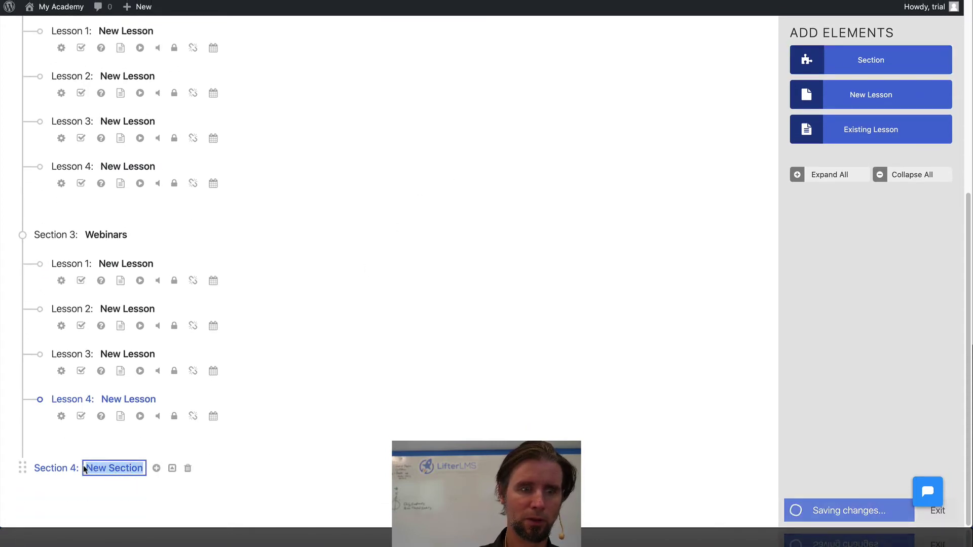
pyautogui.write('Using')
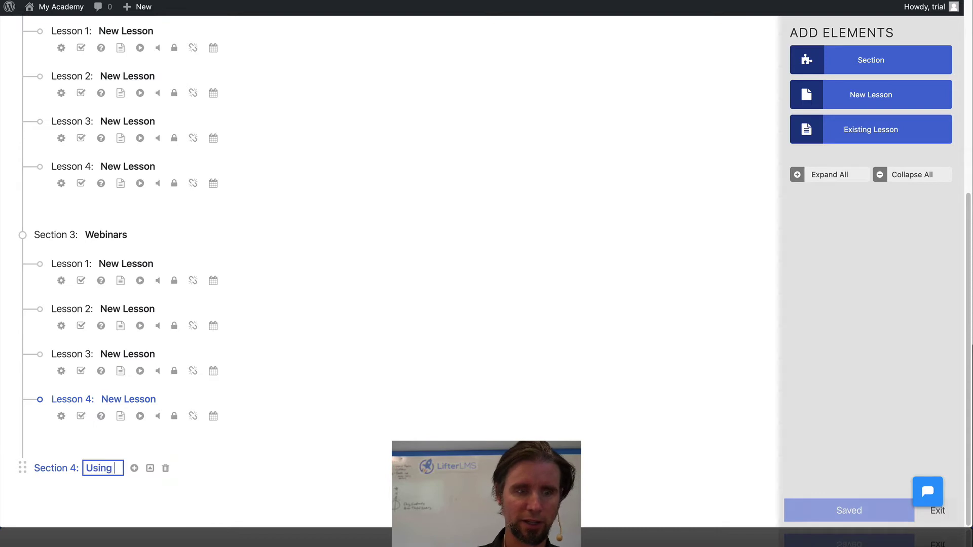
pyautogui.write(' Zoom')
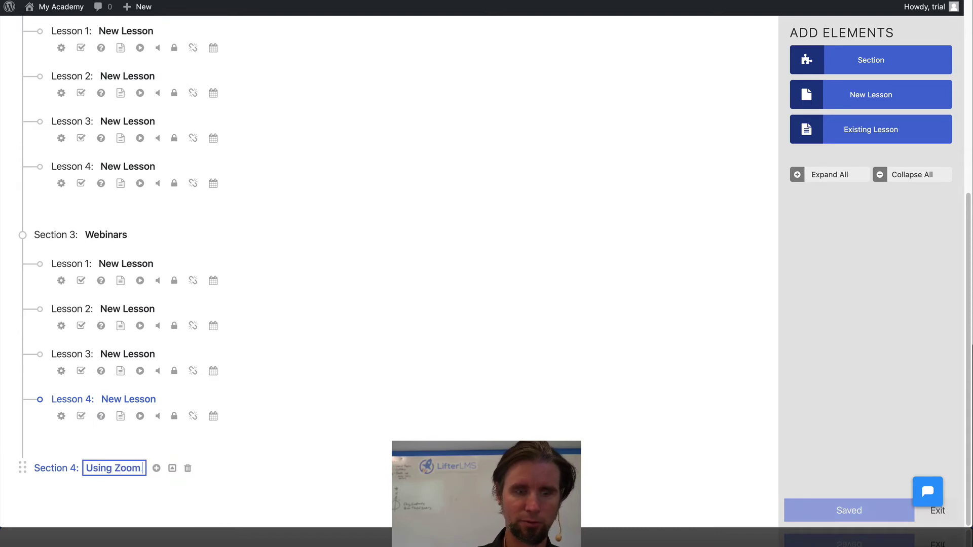
pyautogui.write(' with Lea')
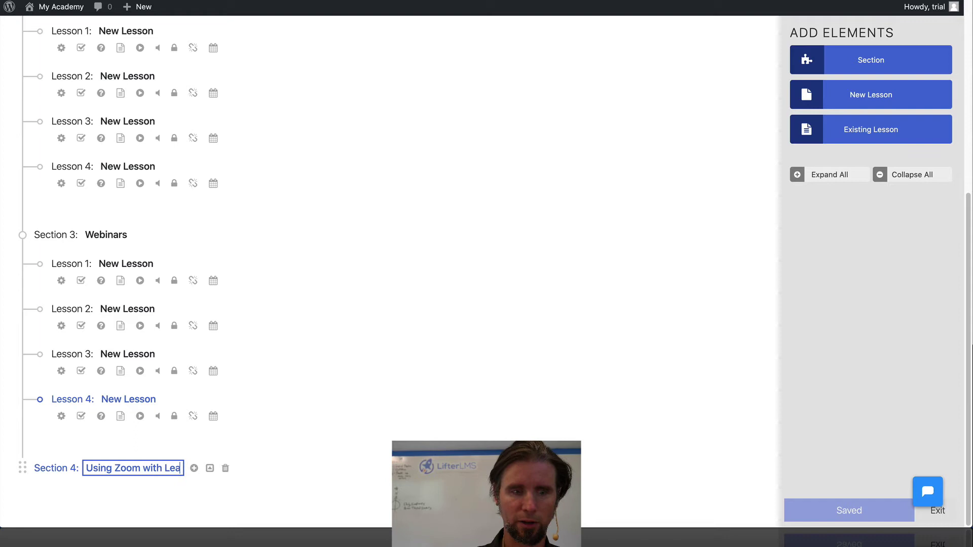
pyautogui.write('rning Mana')
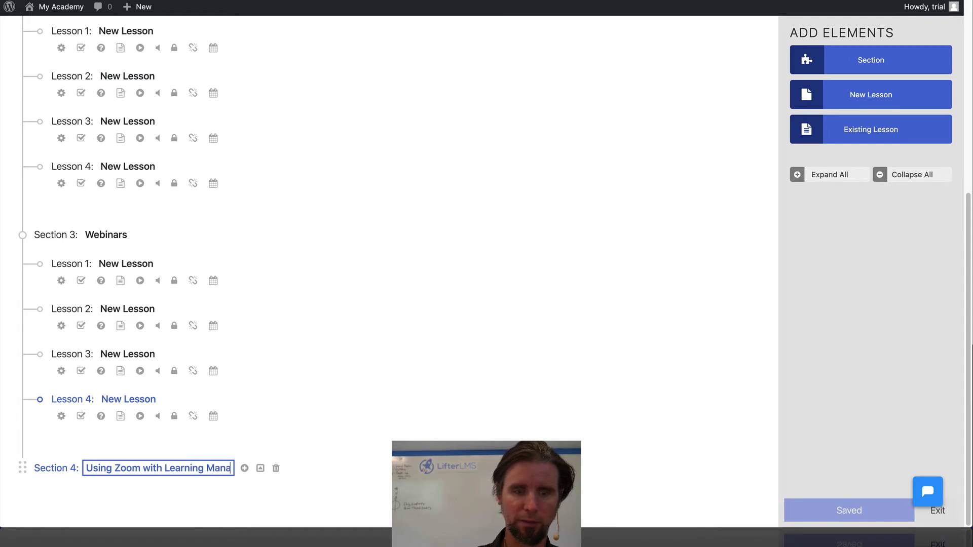
pyautogui.write('gement Systems')
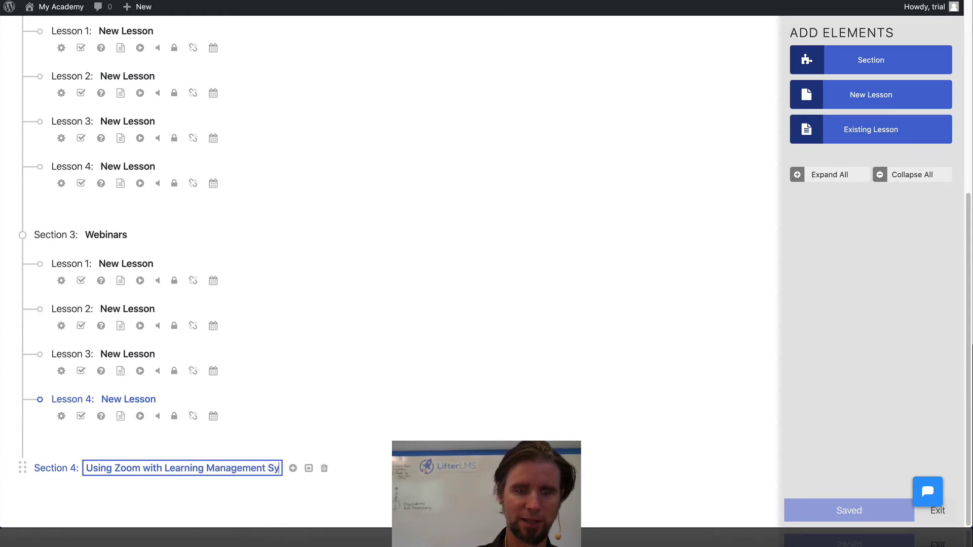
# Add new placeholder lessons under the Using Zoom with Learning Management Systems section
pyautogui.click(835, 103)
pyautogui.click(835, 103)
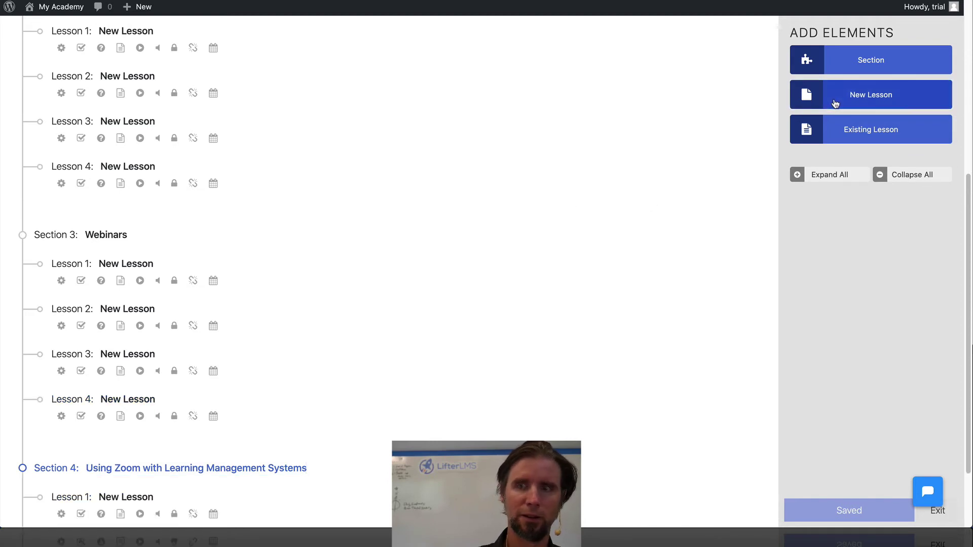
pyautogui.click(835, 104)
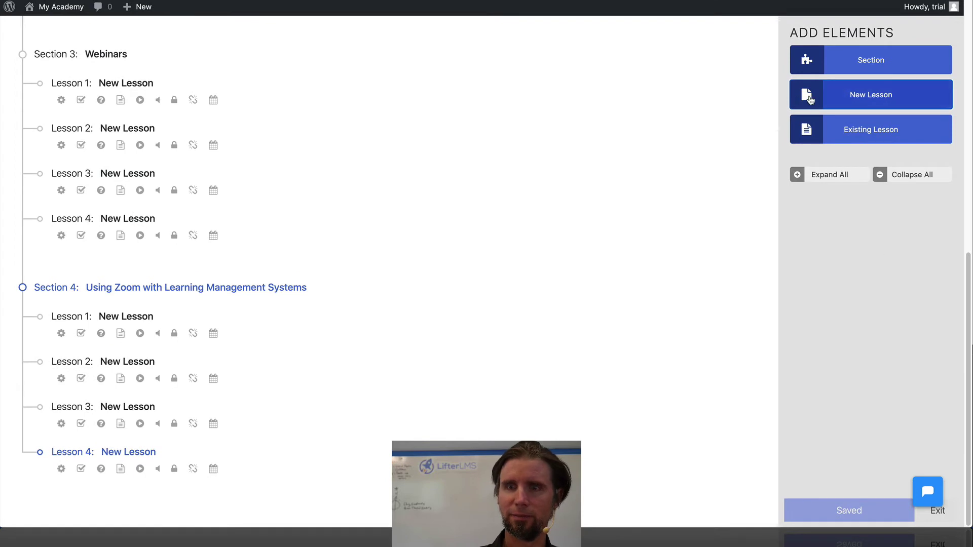
# Add a fifth section and replace its placeholder title with 'Next Steps'
pyautogui.click(824, 62)
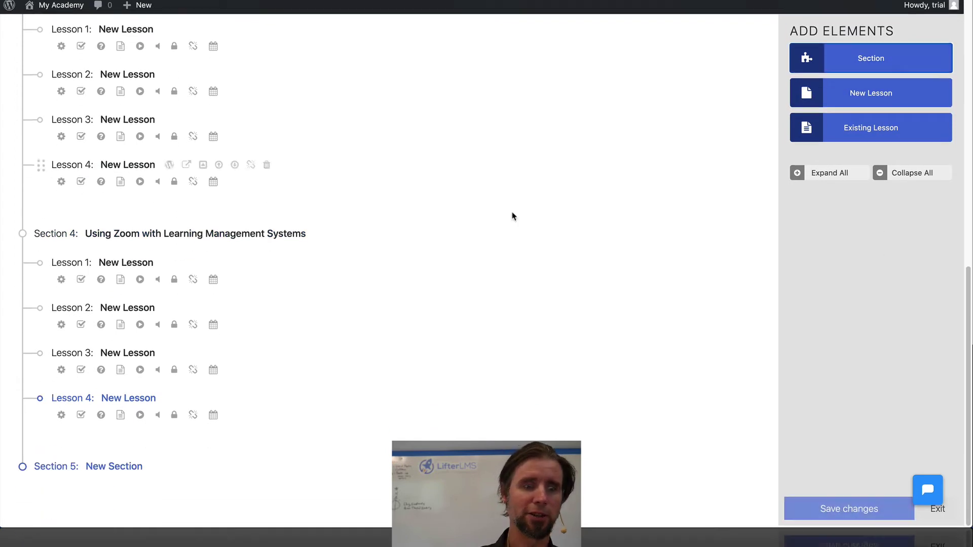
pyautogui.click(123, 465)
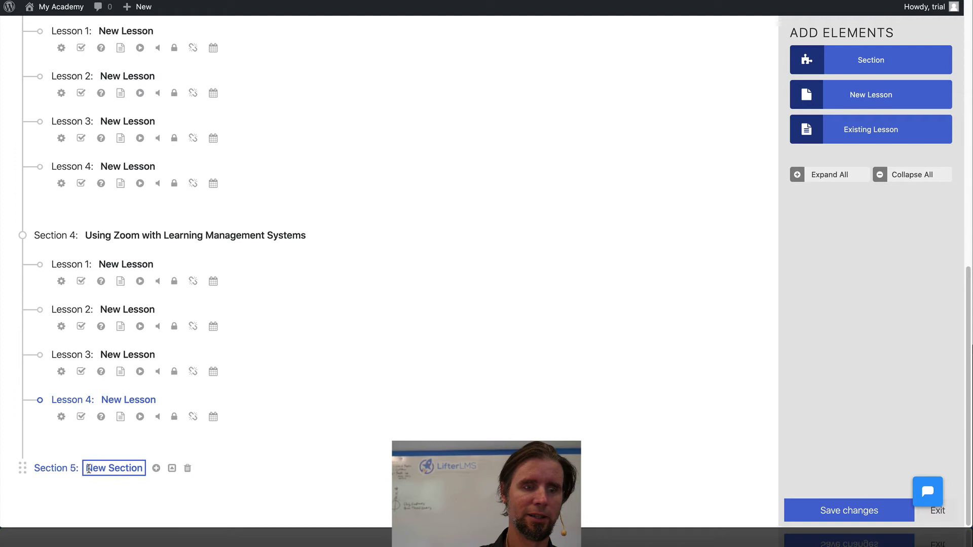
pyautogui.moveTo(88, 469); pyautogui.dragTo(141, 466)
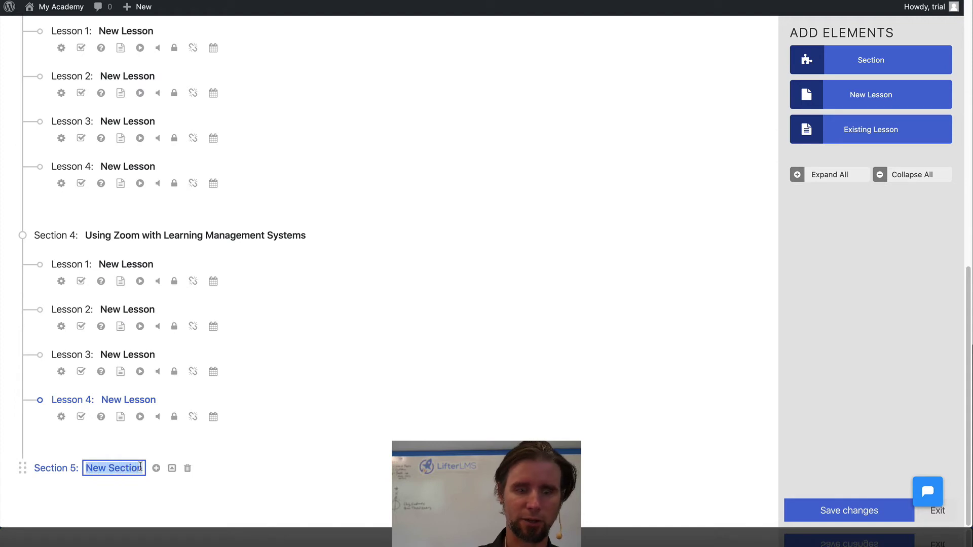
pyautogui.write('Next')
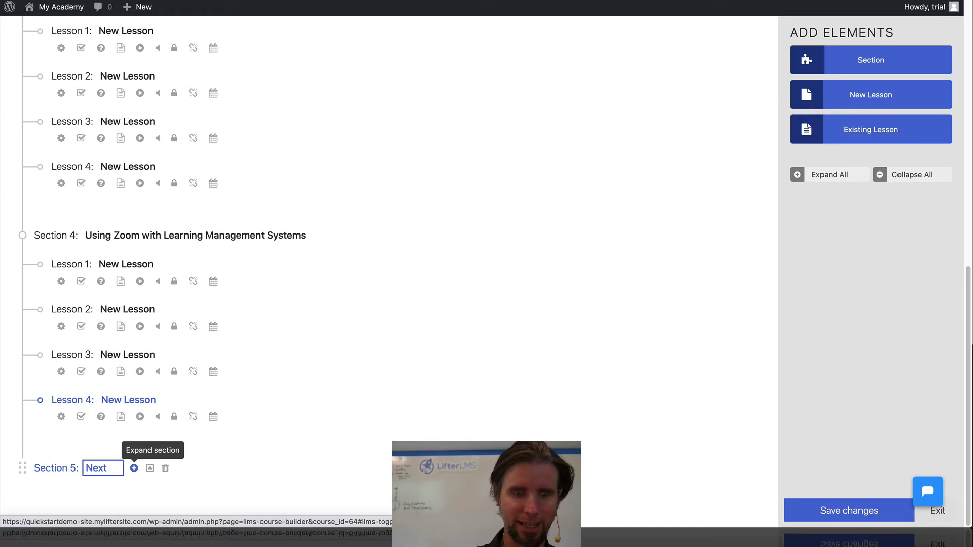
pyautogui.write(' Steps')
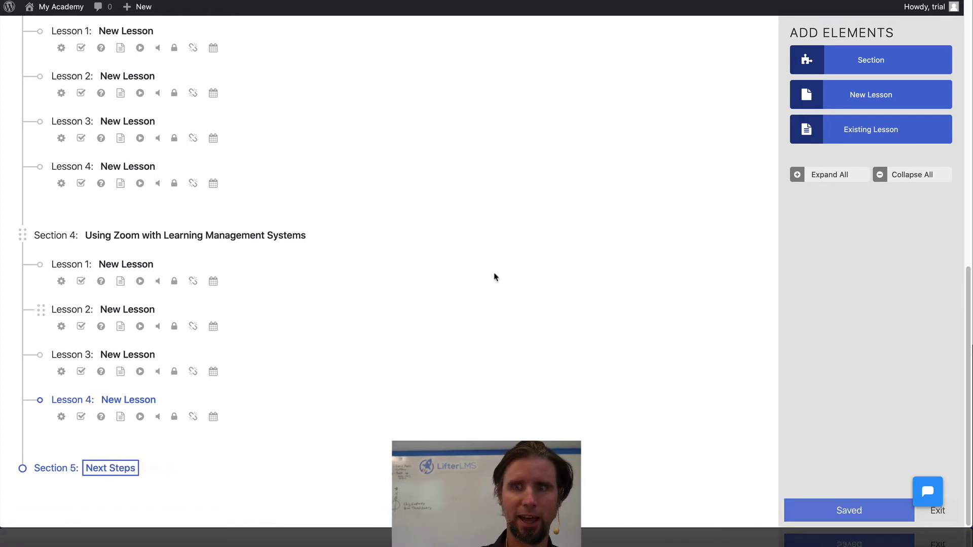
# Add a first placeholder lesson under Next Steps and review the five-section outline
pyautogui.click(802, 101)
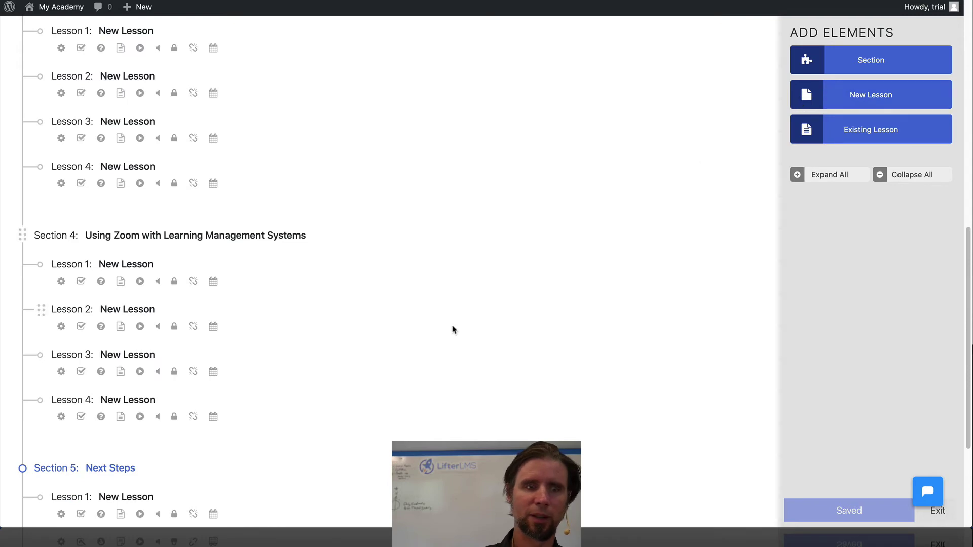
pyautogui.scroll(-4, 452, 327)
pyautogui.scroll(15, 451, 327)
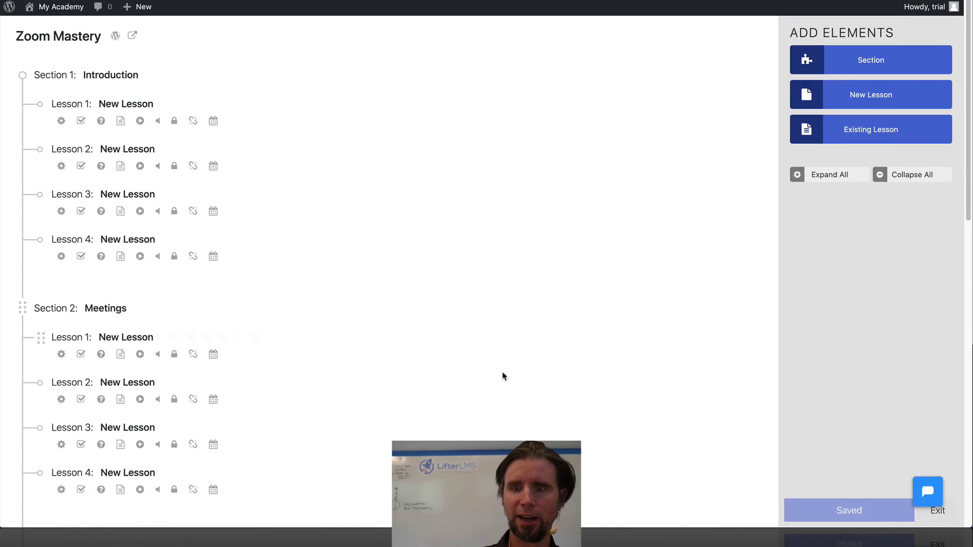
pyautogui.scroll(-4, 516, 411)
pyautogui.scroll(5, 751, 354)
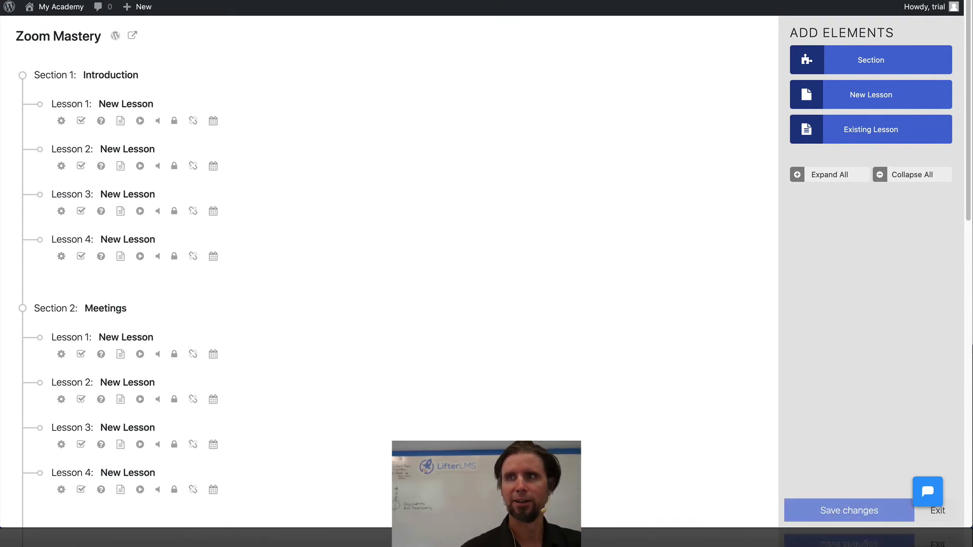
# Copy the lesson title 'What is Zoom?' from the outline notes and return to the builder
pyautogui.press('super+Tab')
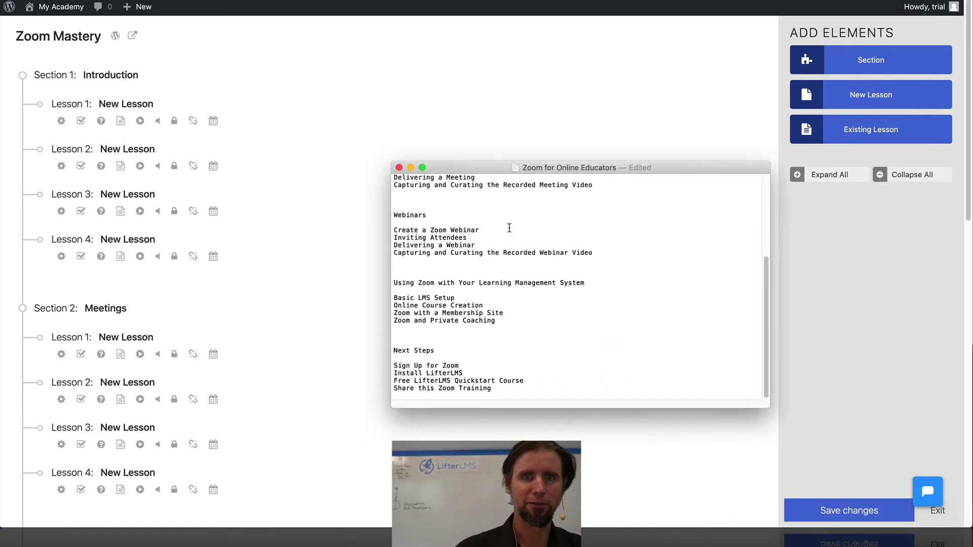
pyautogui.scroll(5, 509, 228)
pyautogui.click(498, 228)
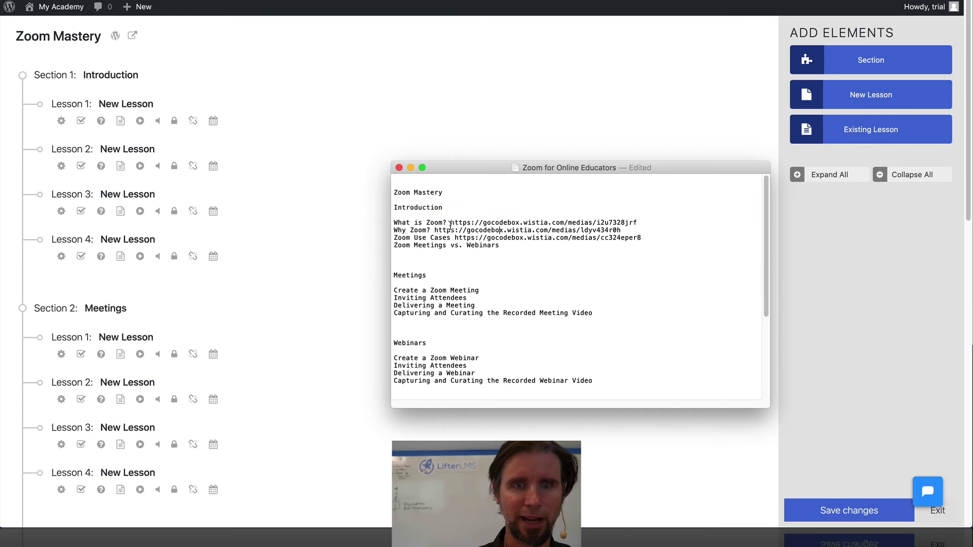
pyautogui.moveTo(447, 223); pyautogui.dragTo(392, 224)
pyautogui.press('super+c')
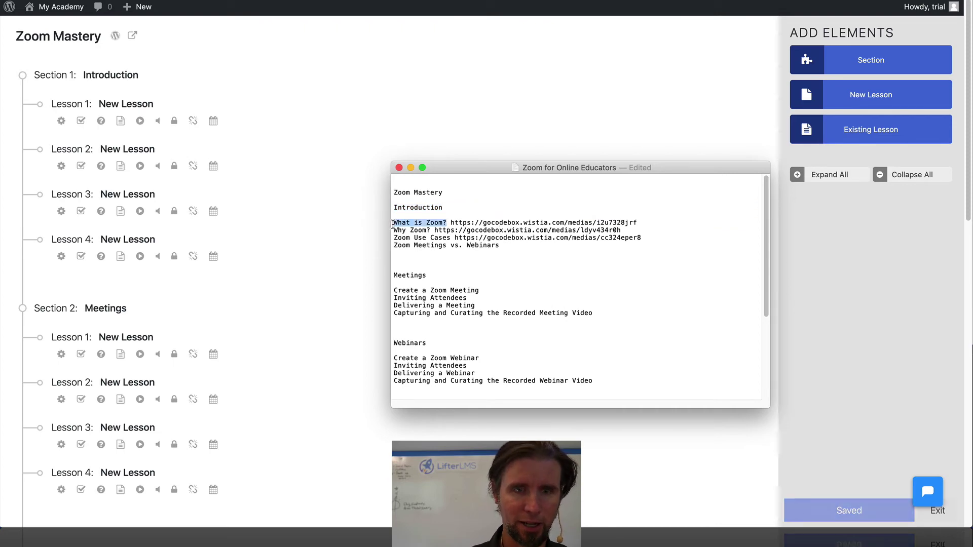
pyautogui.press('super+Tab')
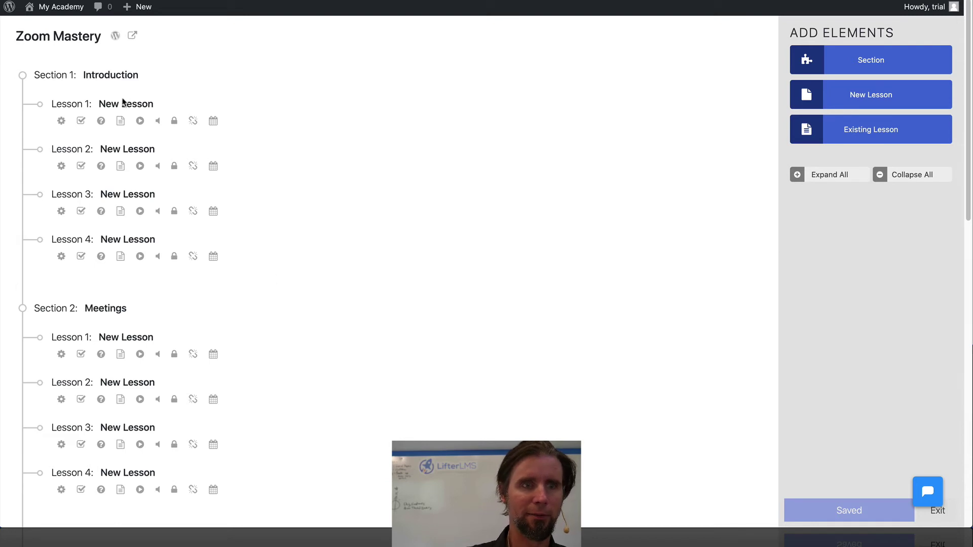
# Paste 'What is Zoom?' as the title of the Introduction's Lesson 1
pyautogui.click(108, 105)
pyautogui.moveTo(102, 105); pyautogui.dragTo(154, 108)
pyautogui.press('super+v')
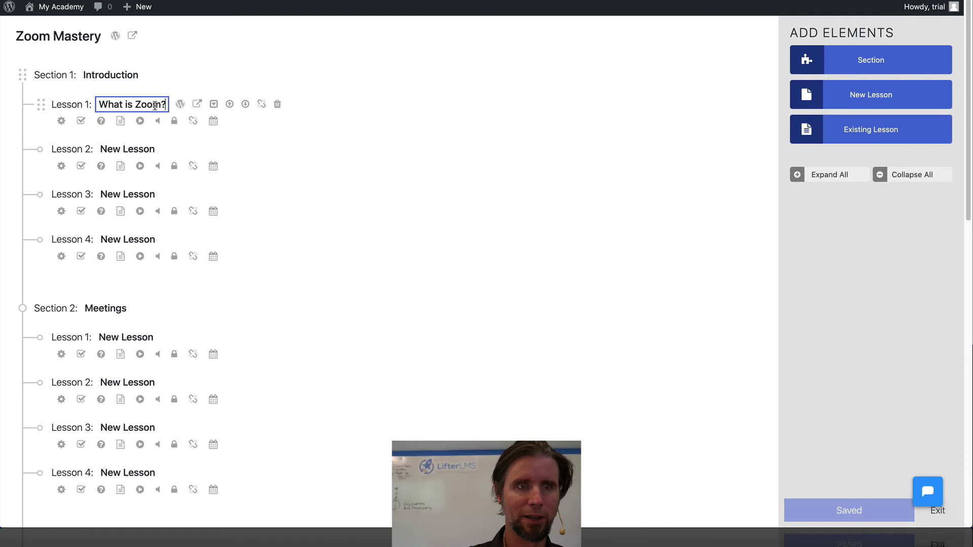
pyautogui.click(107, 150)
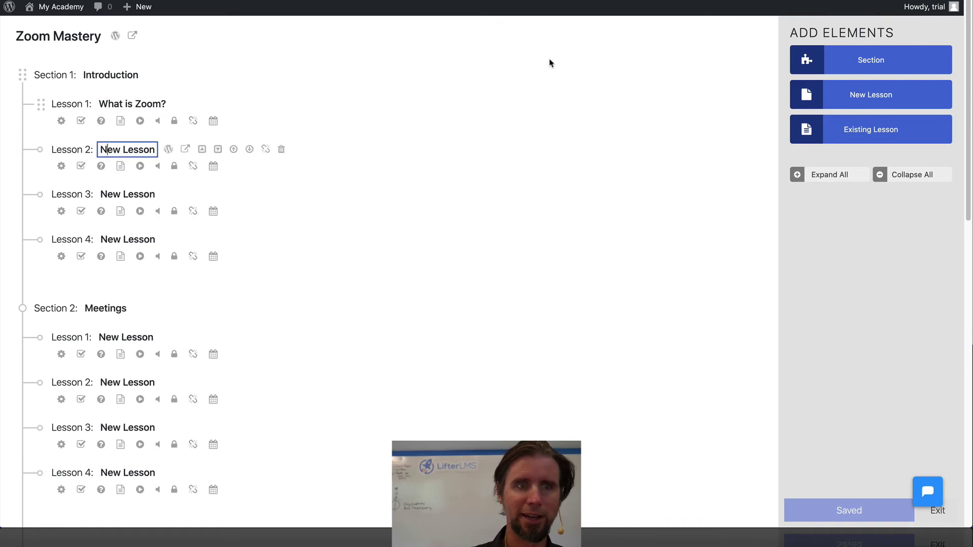
pyautogui.press('Escape')
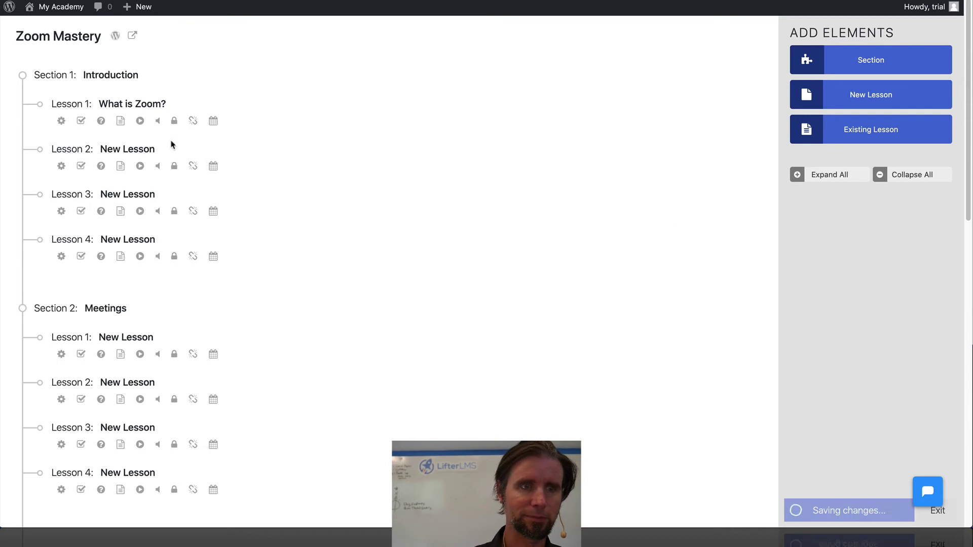
# Retitle Lesson 2 as 'Why Zoom?' and save the course outline
pyautogui.click(153, 148)
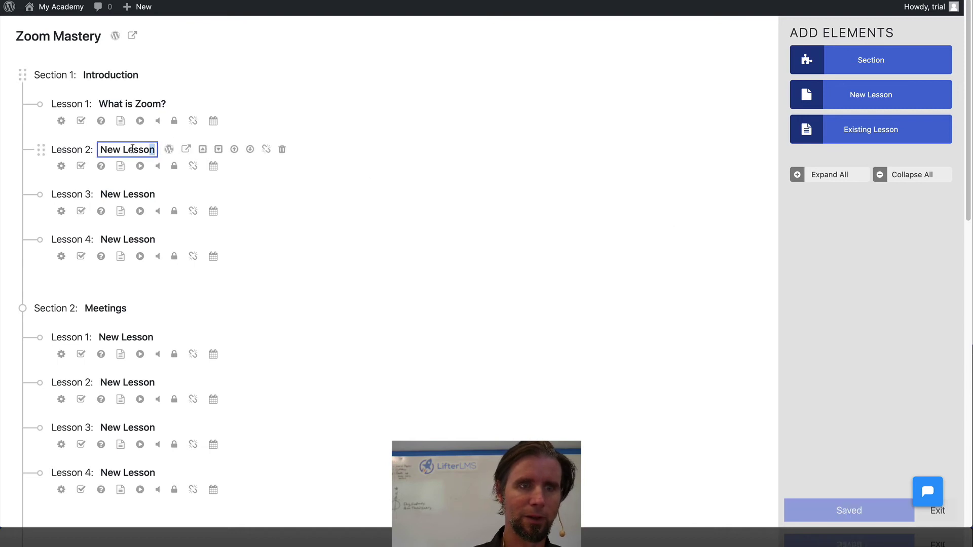
pyautogui.moveTo(133, 149); pyautogui.dragTo(104, 147)
pyautogui.write('Why Zoom?')
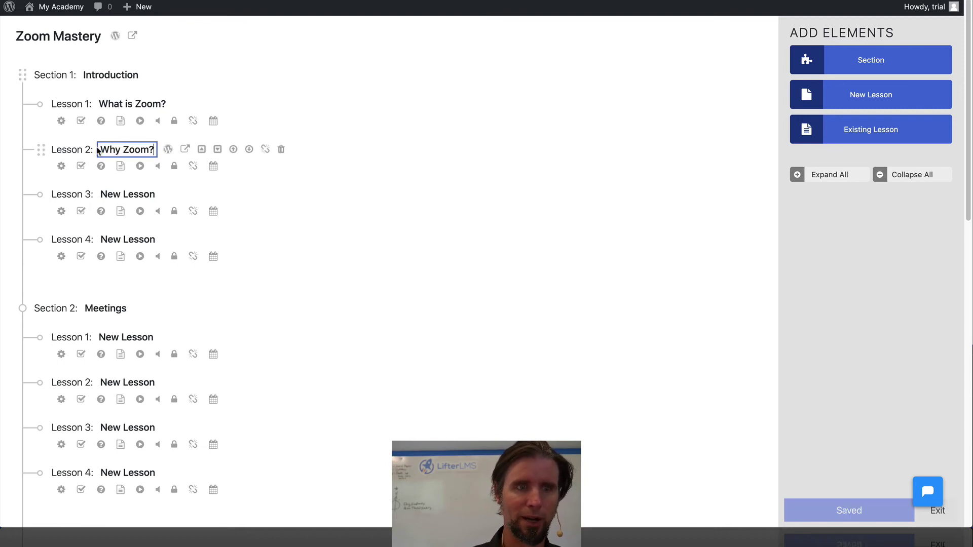
pyautogui.click(460, 257)
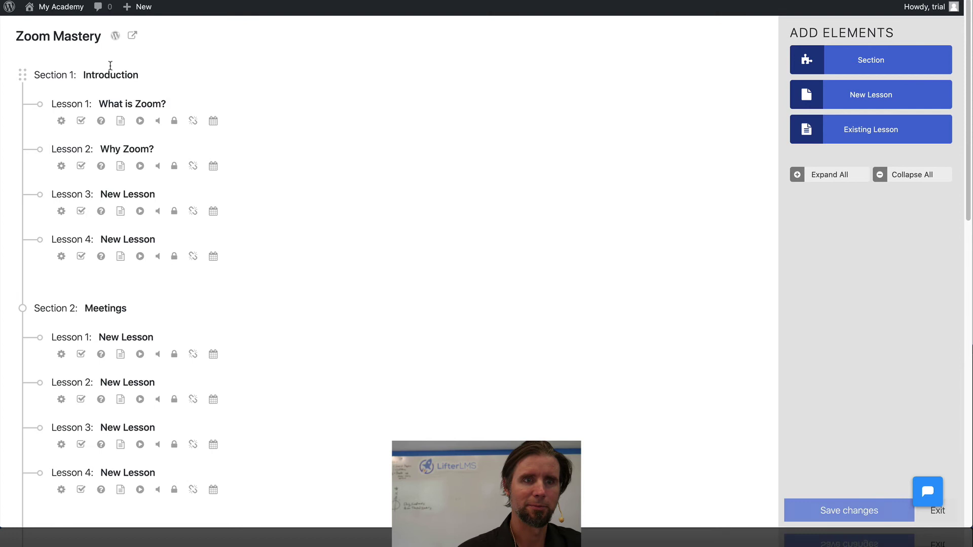
pyautogui.click(821, 509)
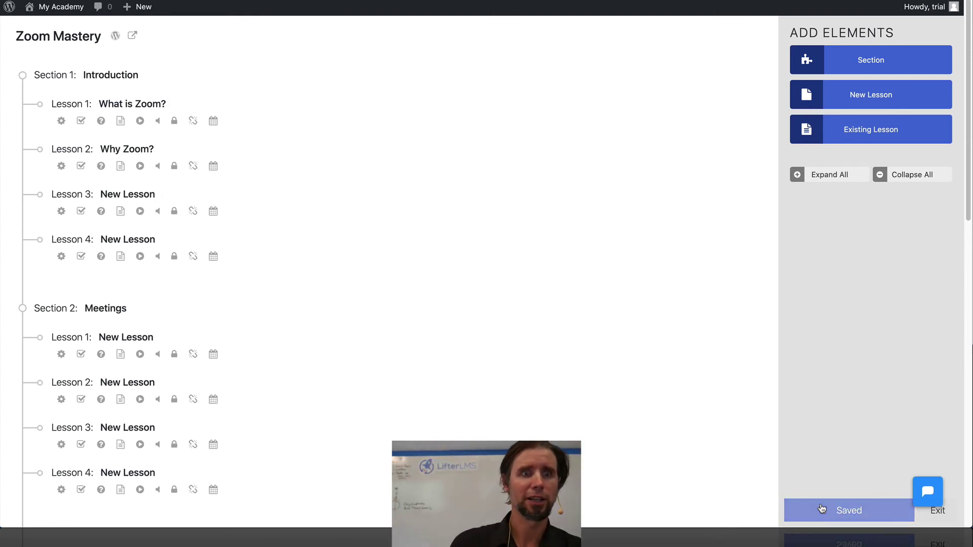
# View the Zoom Mastery course on the live site and scroll its five-section syllabus, where most lessons still read 'New Lesson'
pyautogui.click(133, 38)
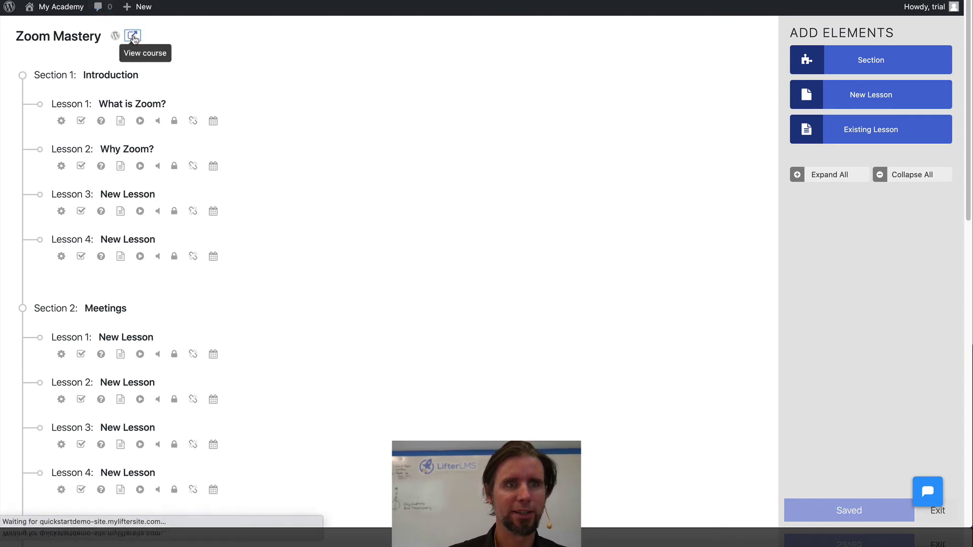
pyautogui.scroll(-6, 580, 372)
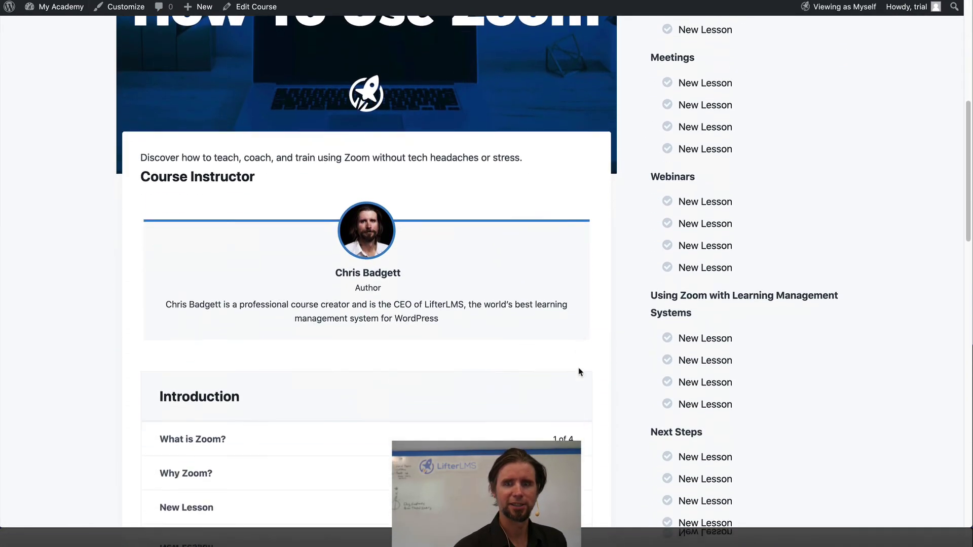
pyautogui.scroll(-5, 579, 371)
pyautogui.scroll(10, 578, 374)
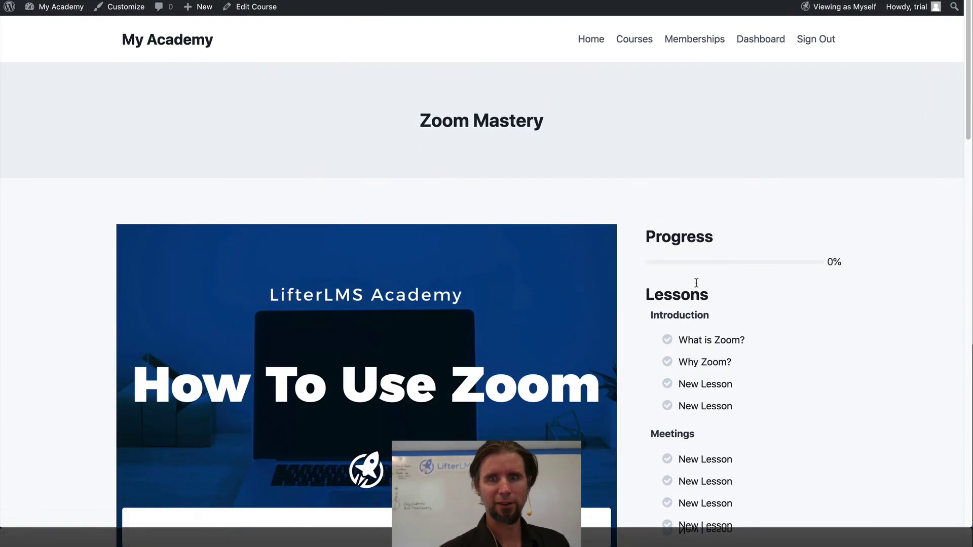
pyautogui.moveTo(646, 295); pyautogui.dragTo(730, 408)
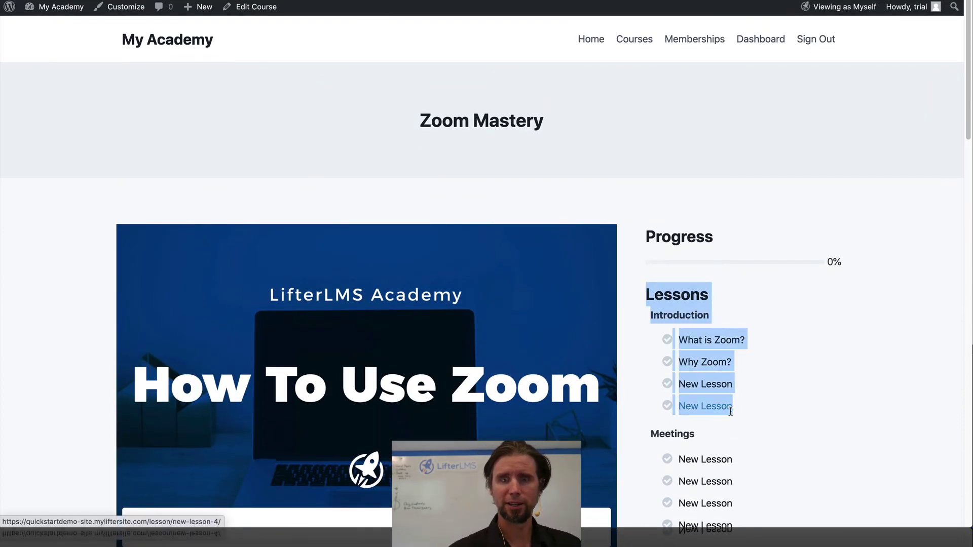
pyautogui.scroll(-3, 669, 404)
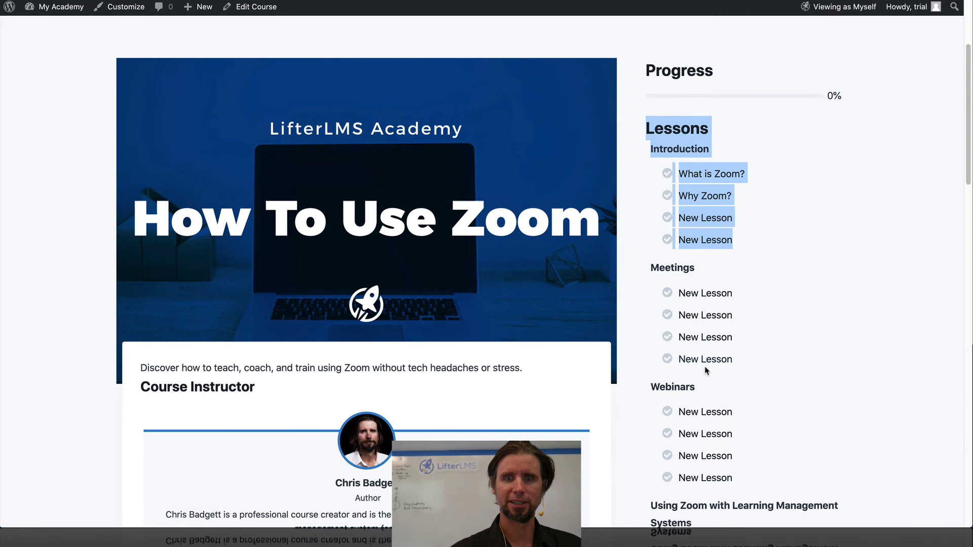
pyautogui.scroll(-10, 686, 323)
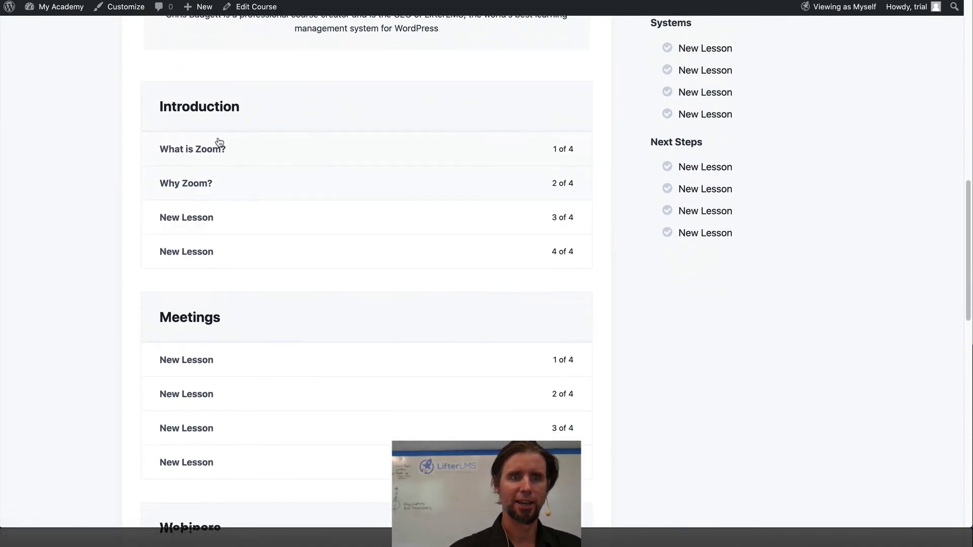
pyautogui.scroll(-2, 244, 279)
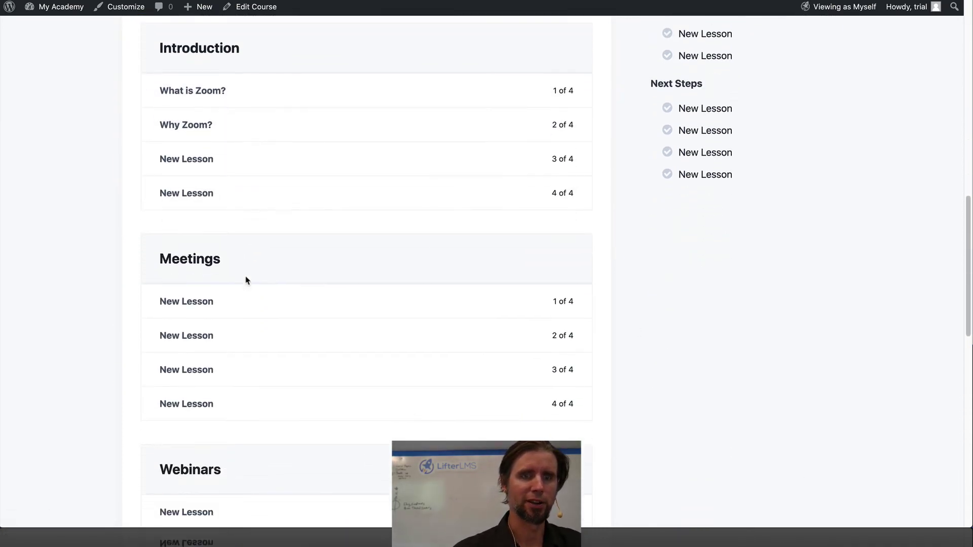
pyautogui.scroll(6, 244, 280)
pyautogui.scroll(8, 245, 276)
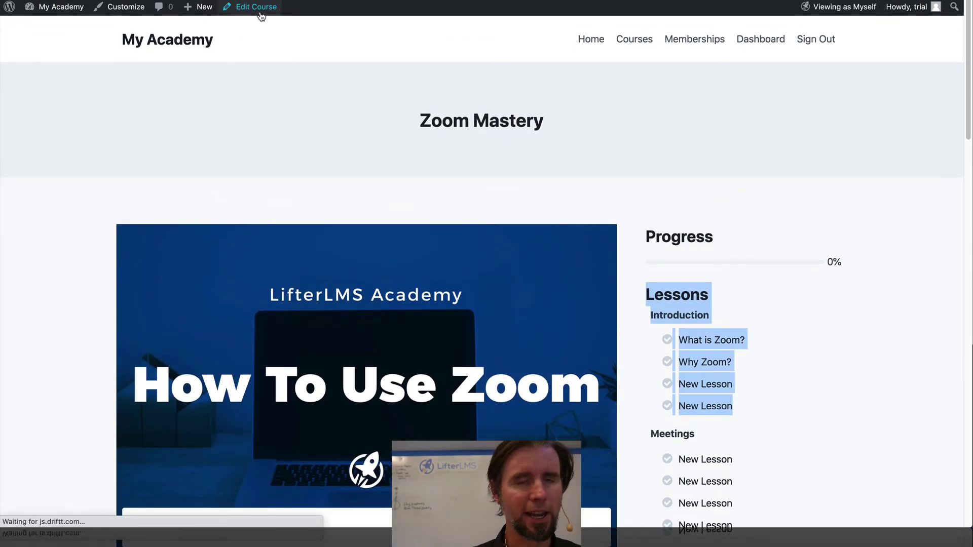
# Edit the Zoom Mastery course from the admin bar and launch its Course Builder
pyautogui.click(261, 16)
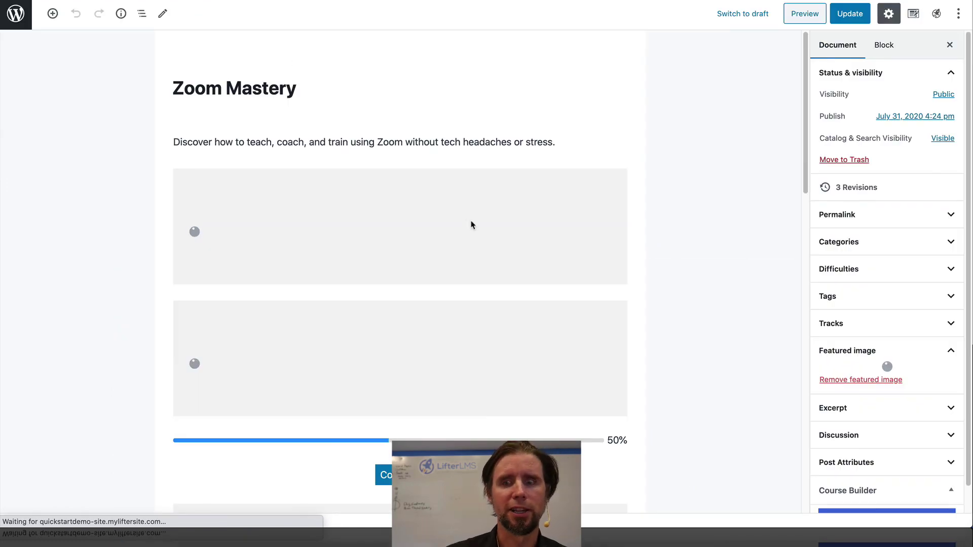
pyautogui.scroll(-4, 851, 400)
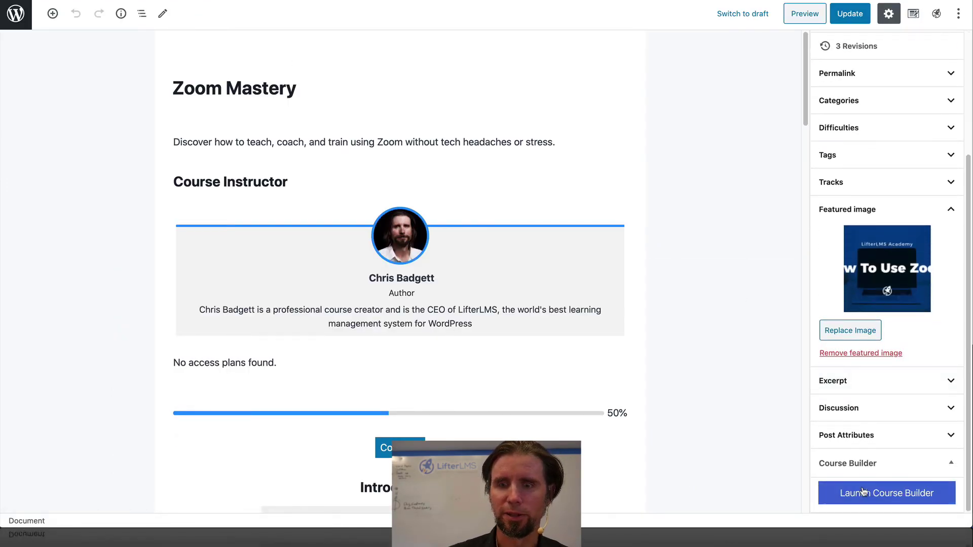
pyautogui.click(864, 491)
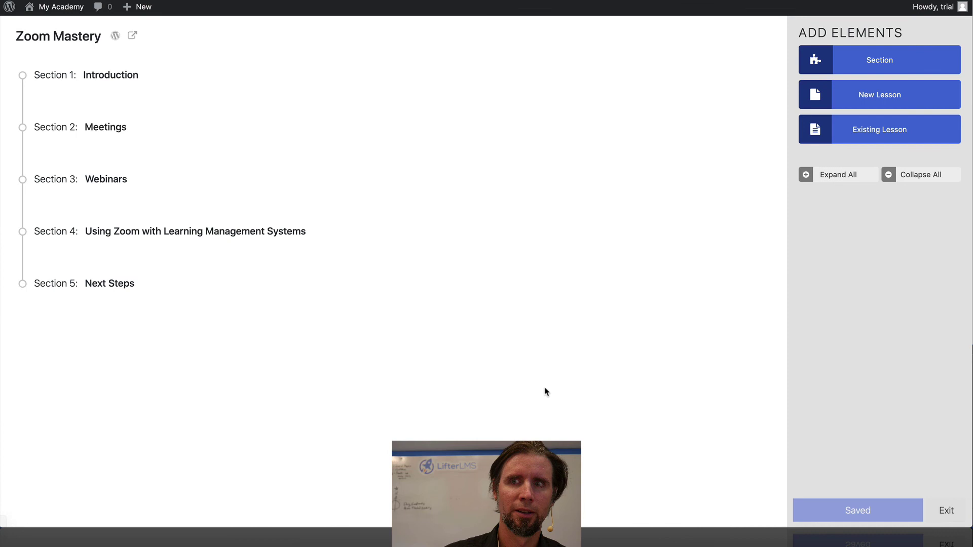
# Expand all sections, finish retitling lessons through Next Steps' 'Share This Zoom Training', and save the changes
pyautogui.click(826, 177)
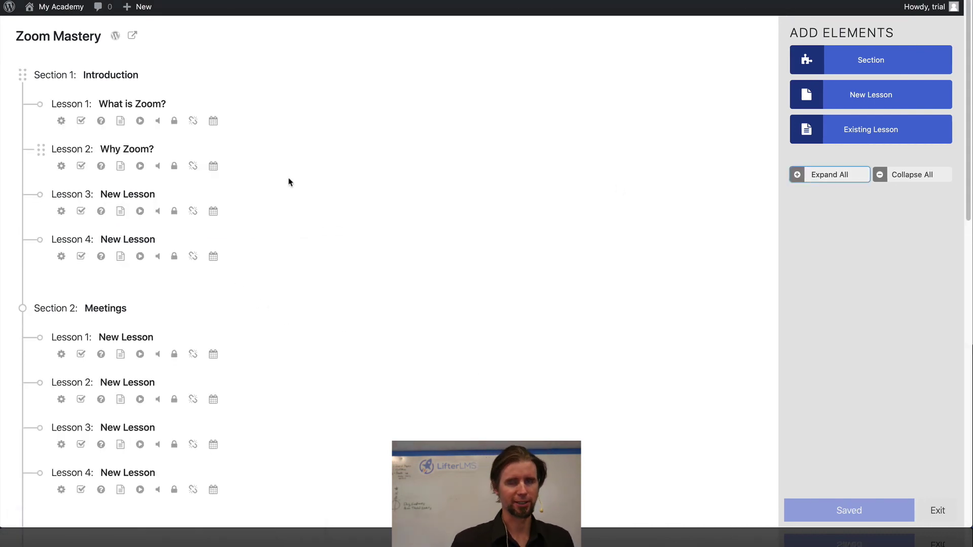
pyautogui.scroll(-15, 289, 182)
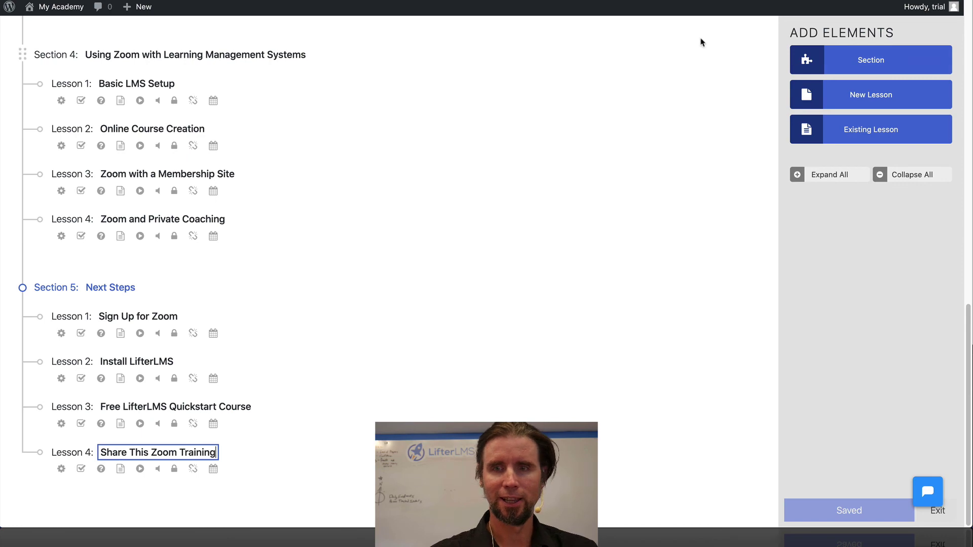
pyautogui.click(823, 262)
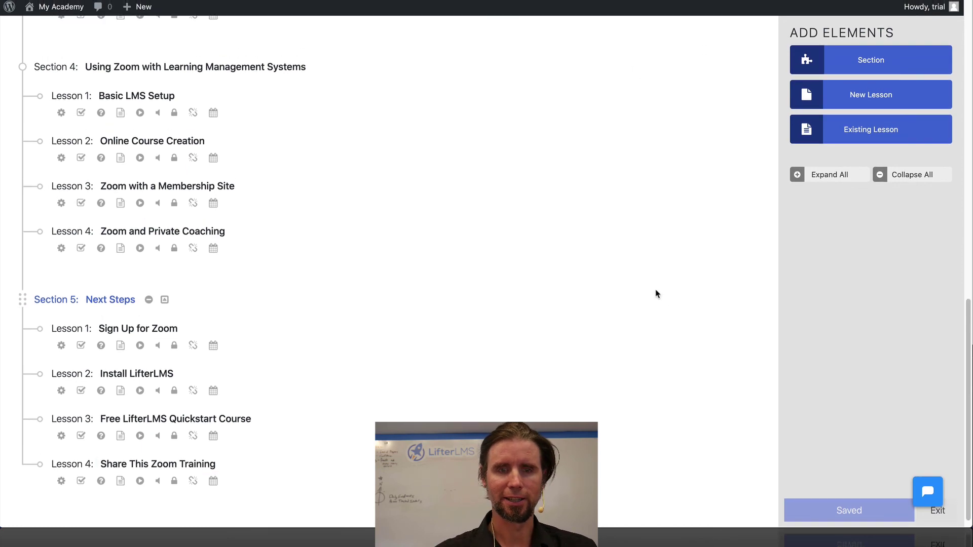
pyautogui.scroll(10, 657, 294)
pyautogui.scroll(3, 656, 293)
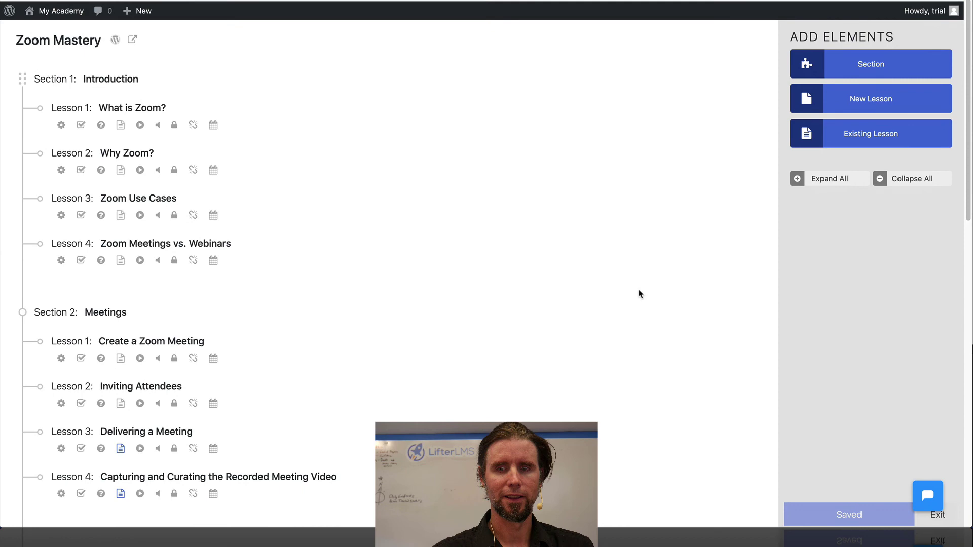
pyautogui.scroll(-6, 348, 352)
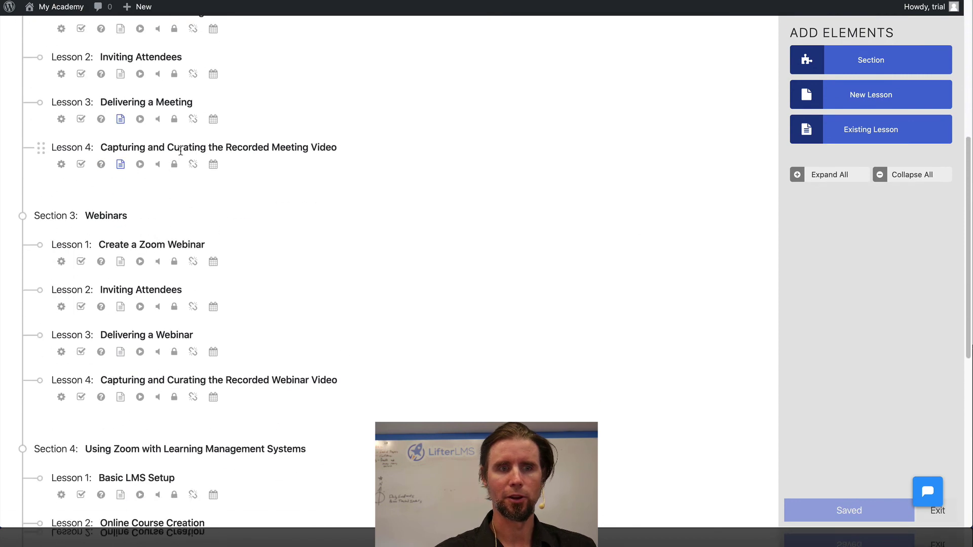
pyautogui.click(849, 511)
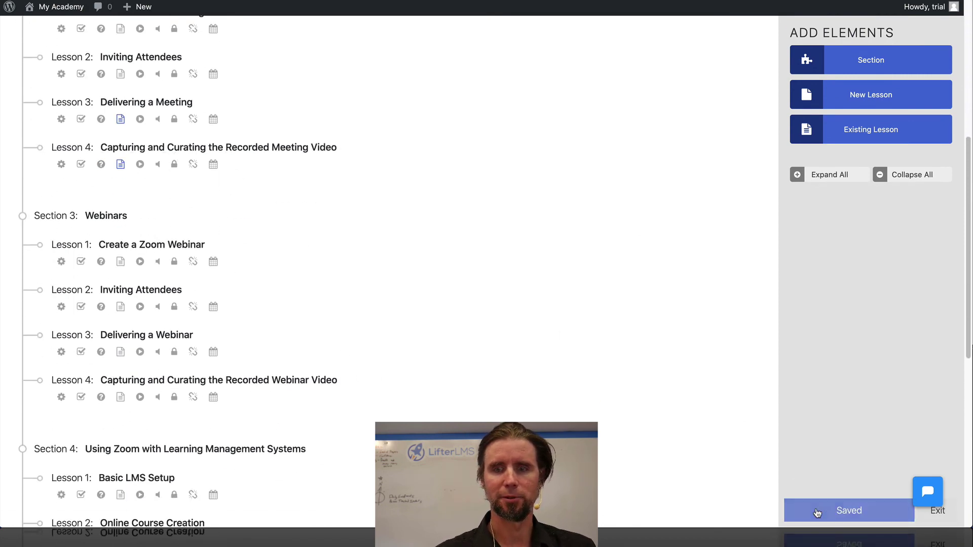
pyautogui.scroll(10, 562, 240)
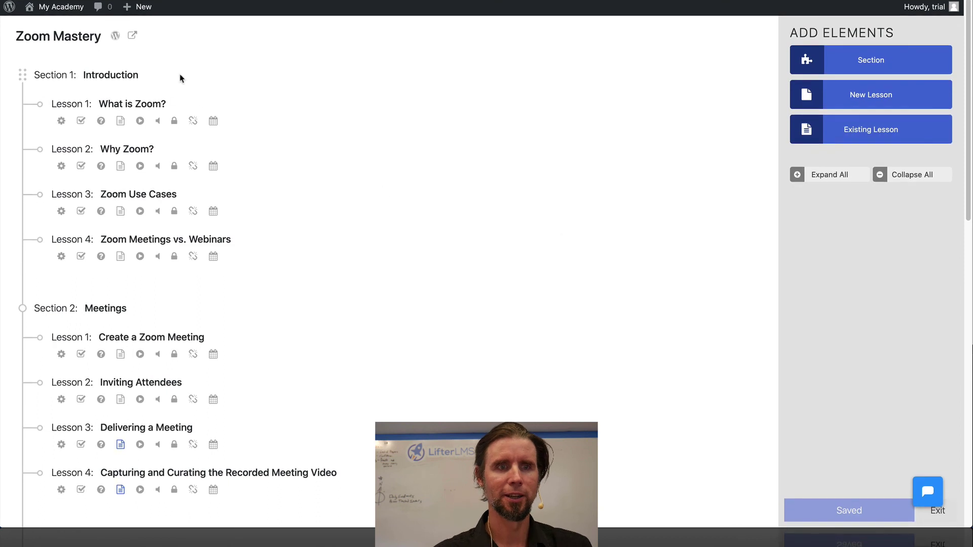
# View the updated Zoom Mastery course on the live site and scroll the syllabus through 'Share This Zoom Training'
pyautogui.click(133, 38)
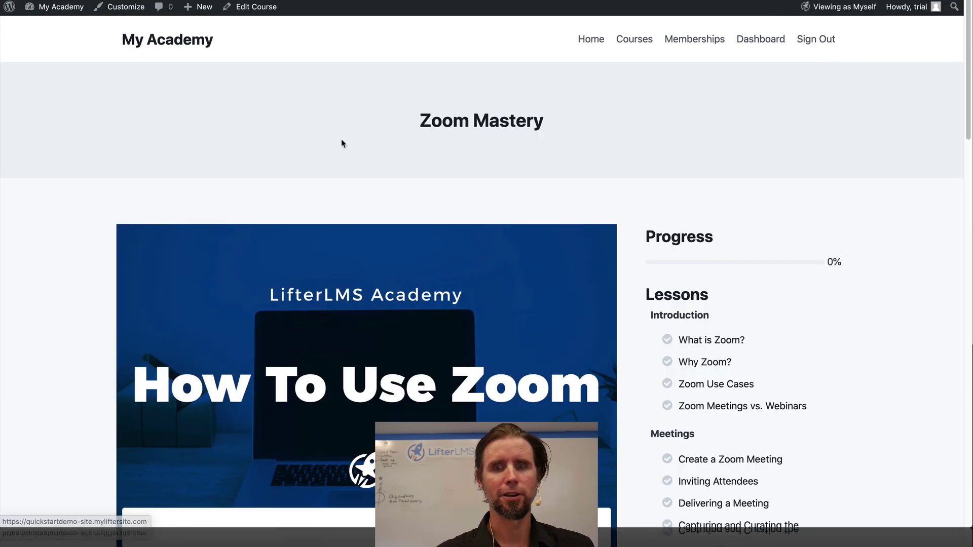
pyautogui.scroll(-3, 522, 283)
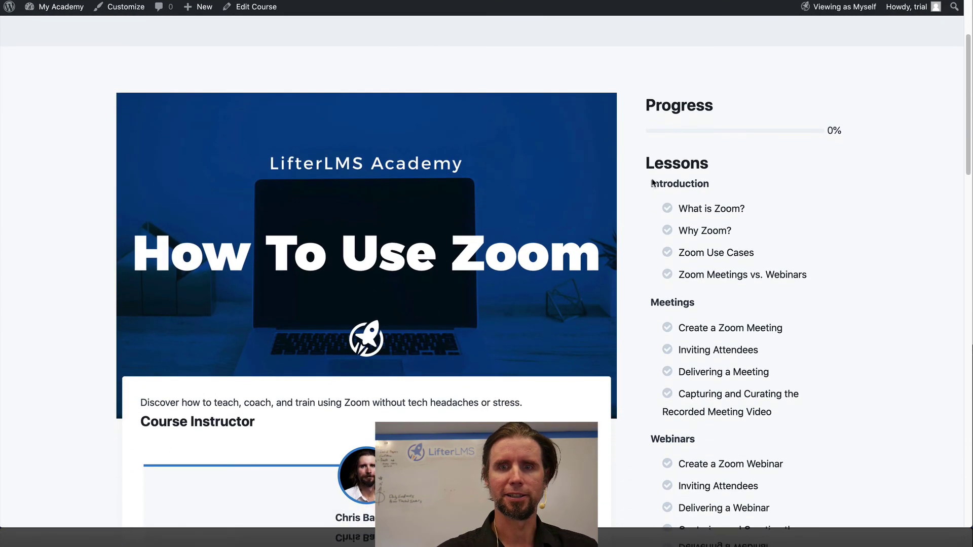
pyautogui.scroll(-3, 680, 274)
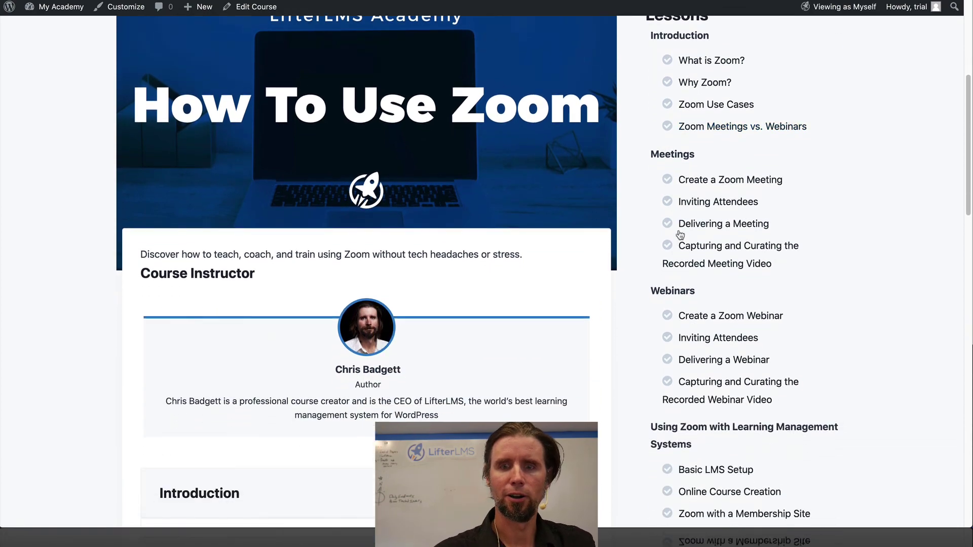
pyautogui.scroll(-10, 698, 376)
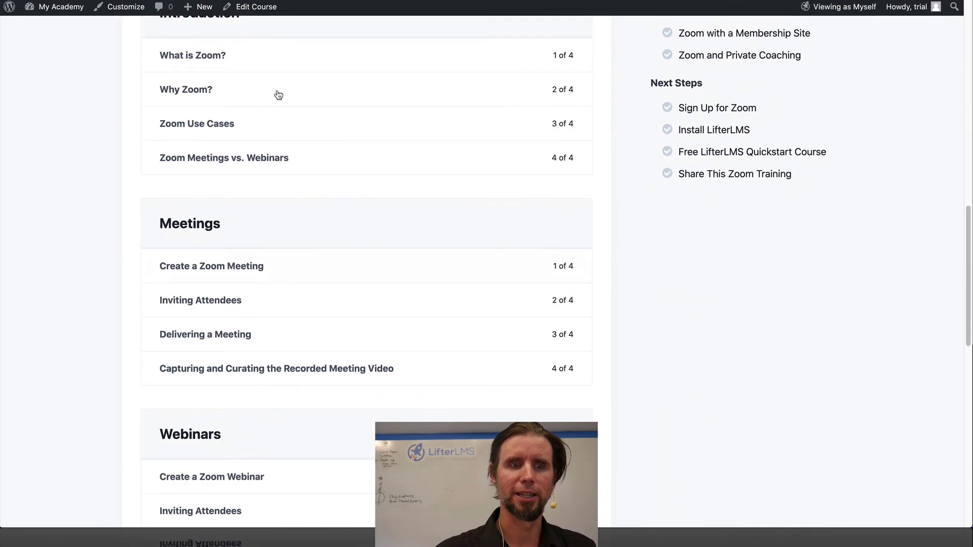
pyautogui.scroll(-12, 255, 231)
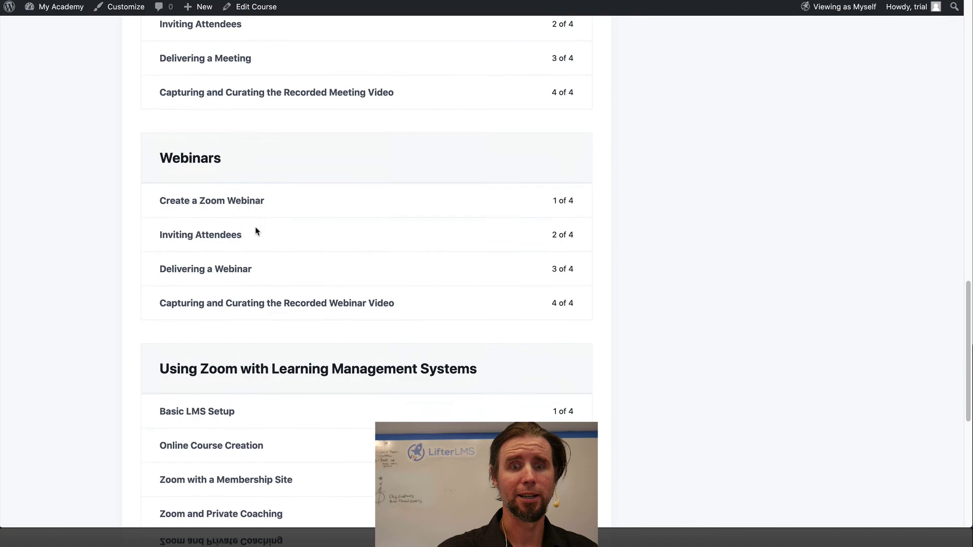
pyautogui.scroll(20, 256, 231)
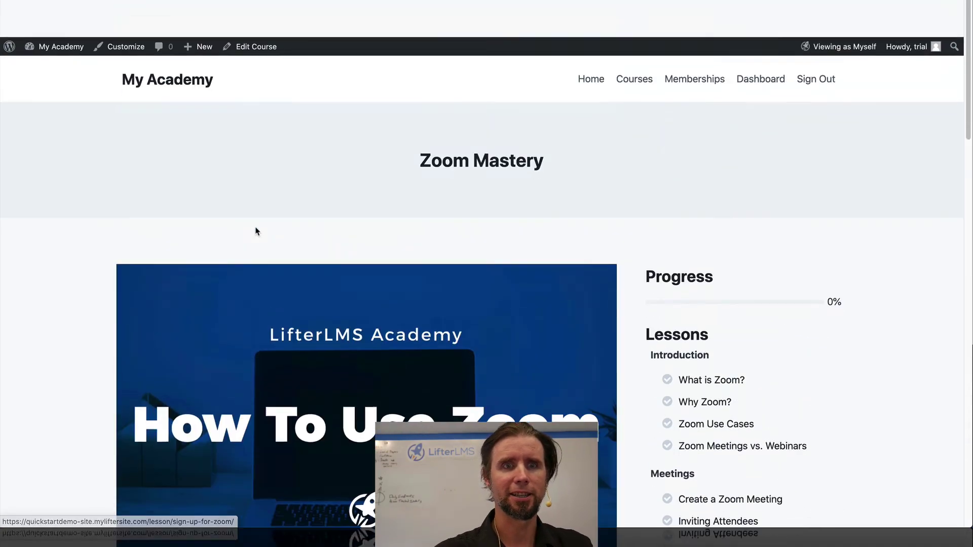